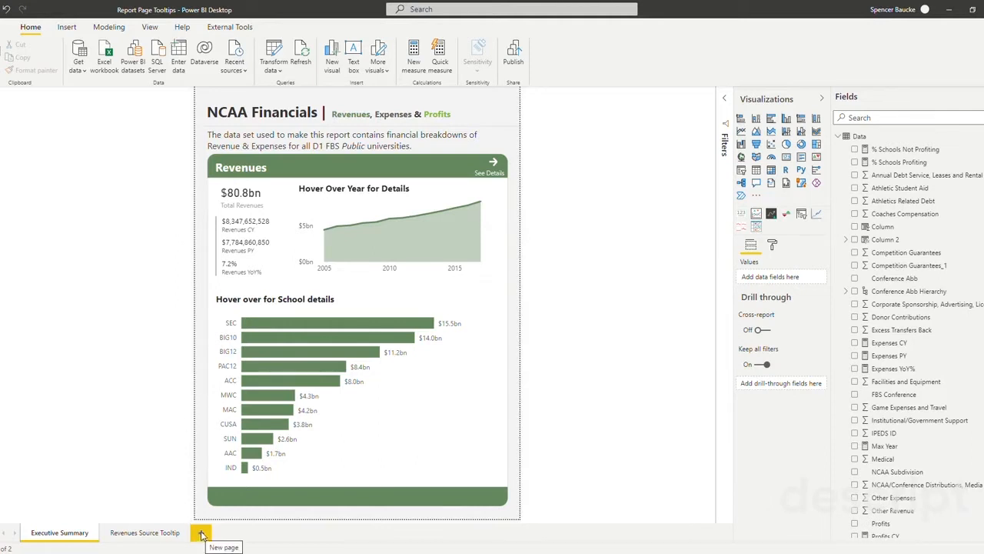
Step: Add a new blank report page and rename it 'School TT'
left_click(420, 400)
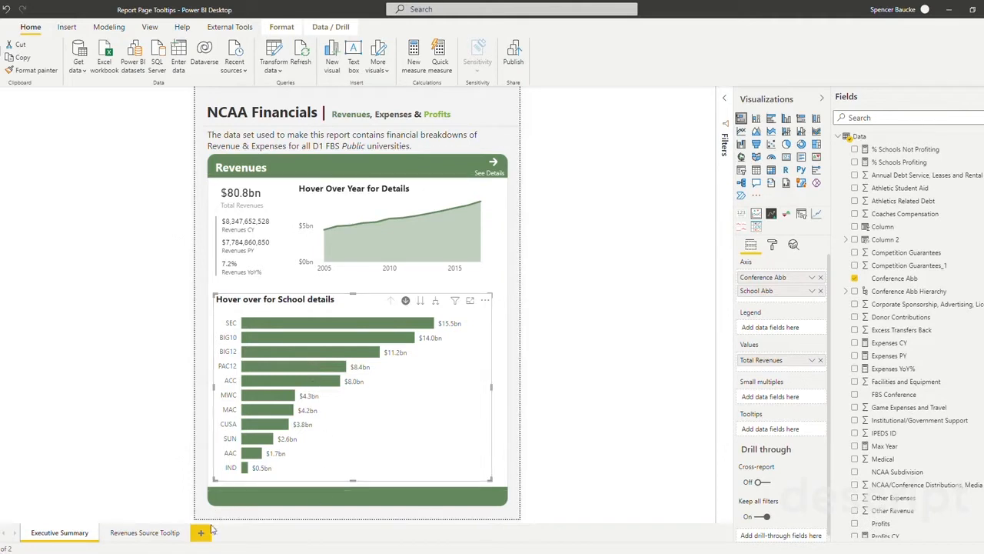
left_click(204, 535)
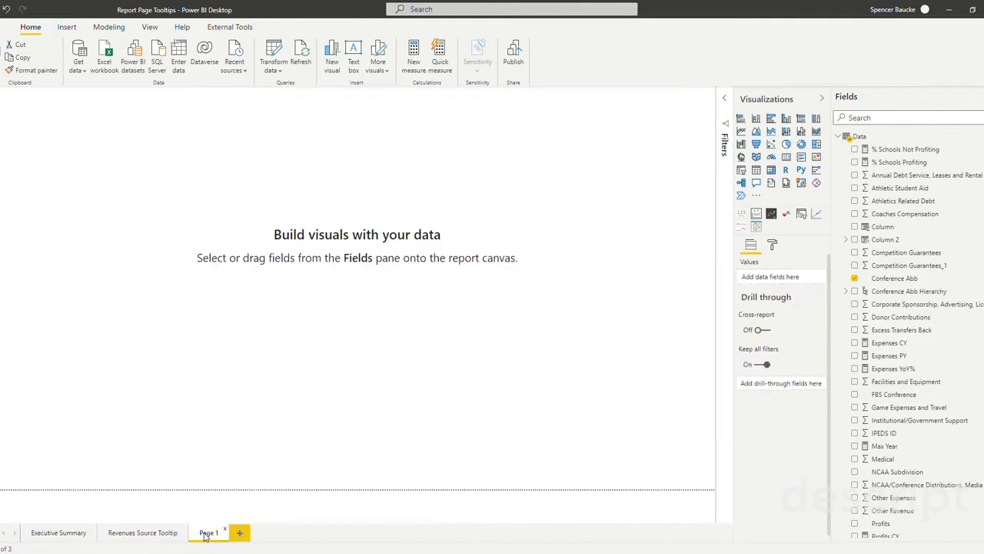
double_click(206, 533)
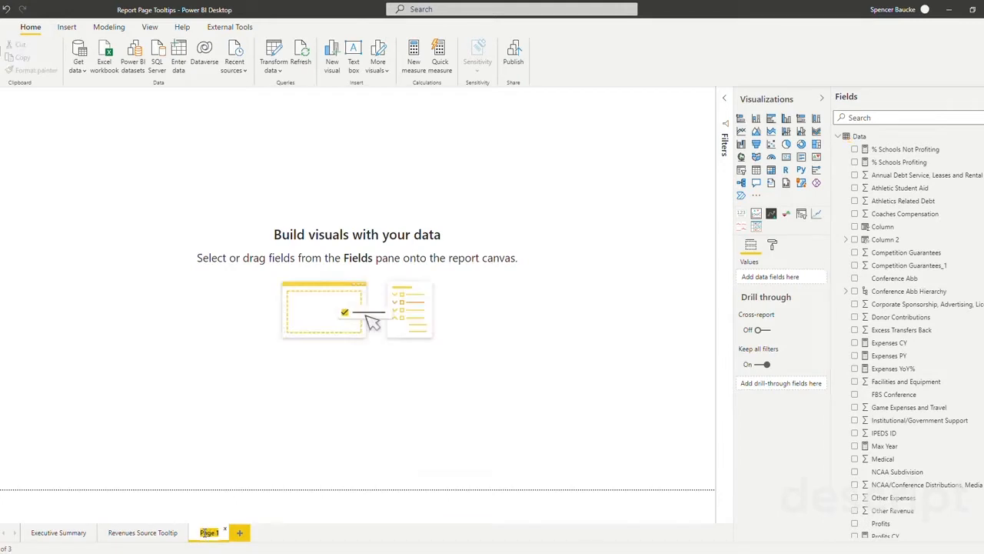
type("School TT")
key("Return")
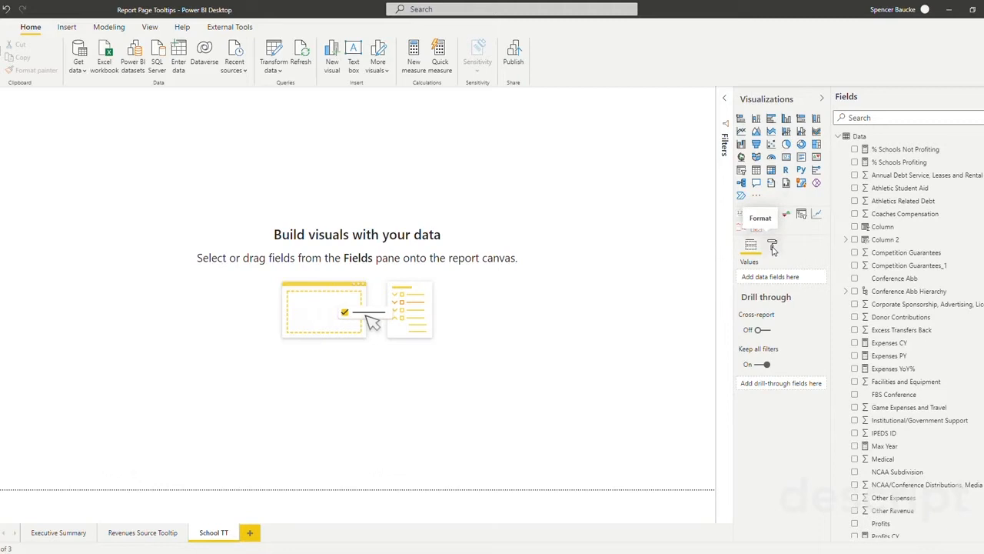
Step: Set the School TT page size type to Tooltip in the page format settings
left_click(773, 247)
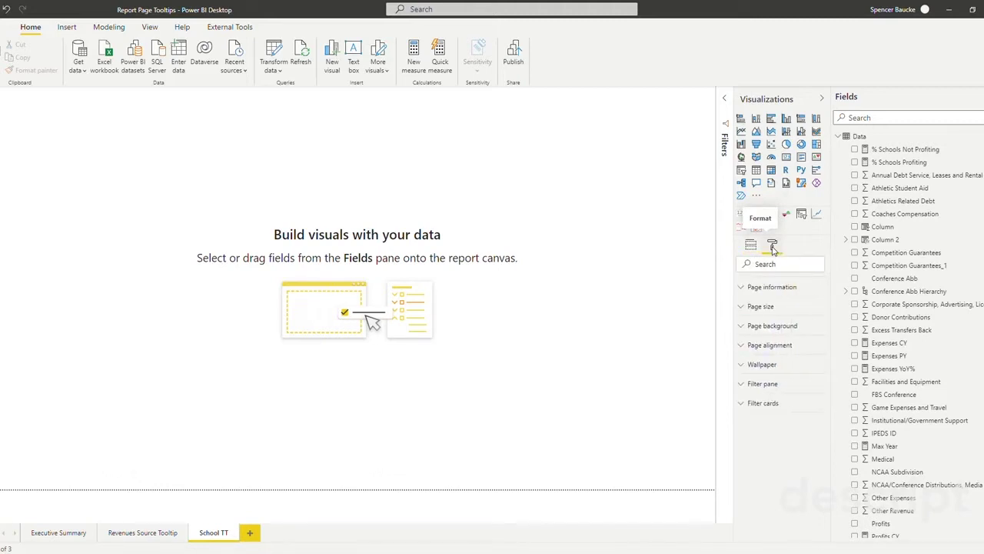
left_click(772, 286)
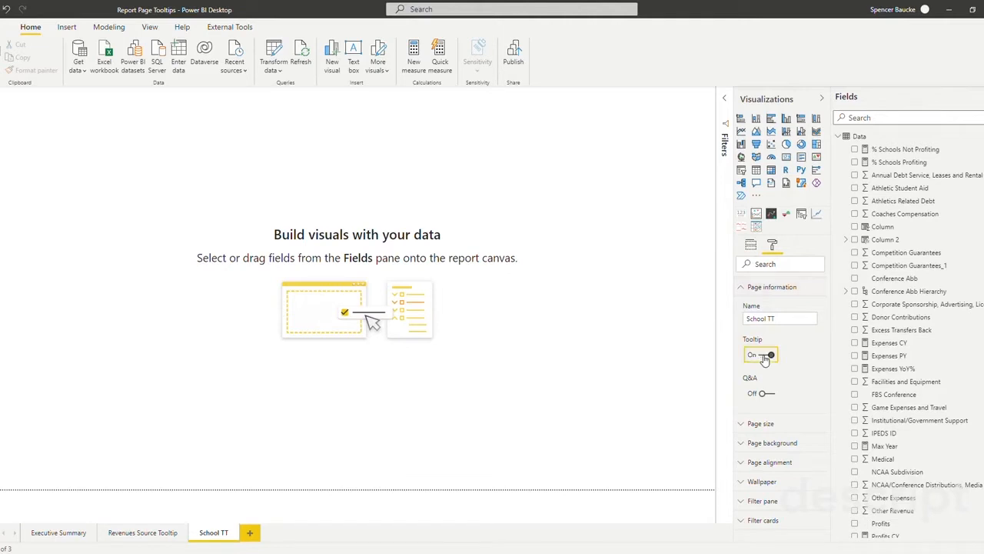
left_click(741, 287)
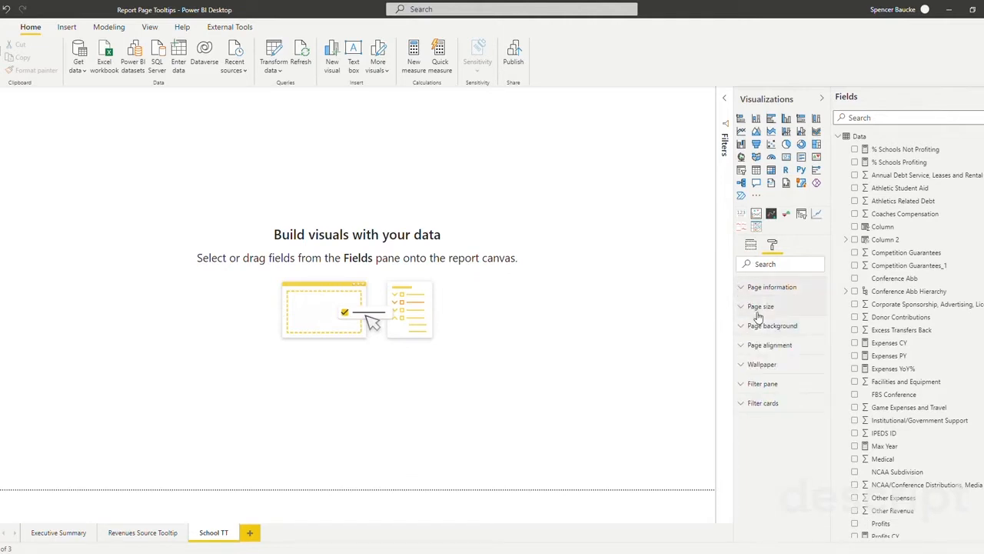
left_click(757, 307)
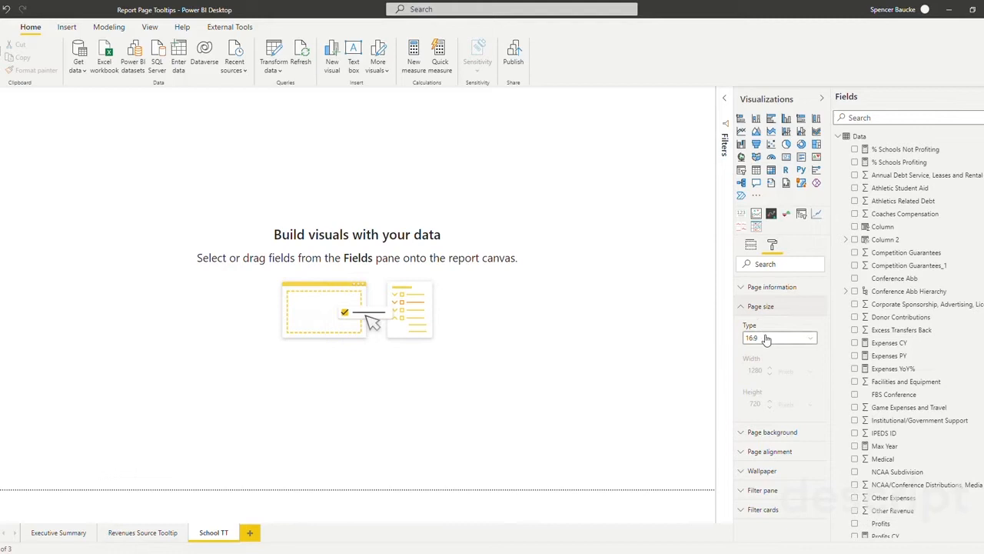
left_click(766, 339)
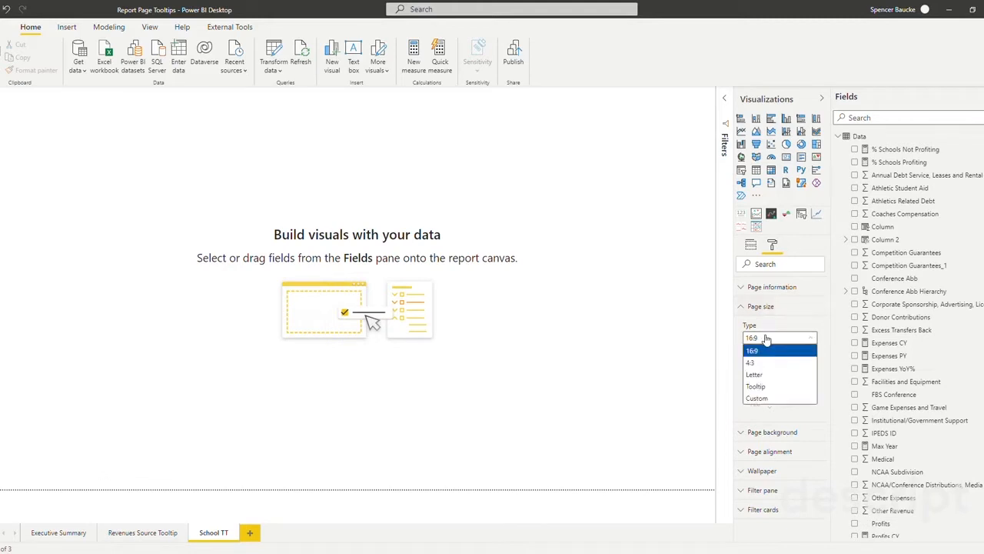
left_click(765, 387)
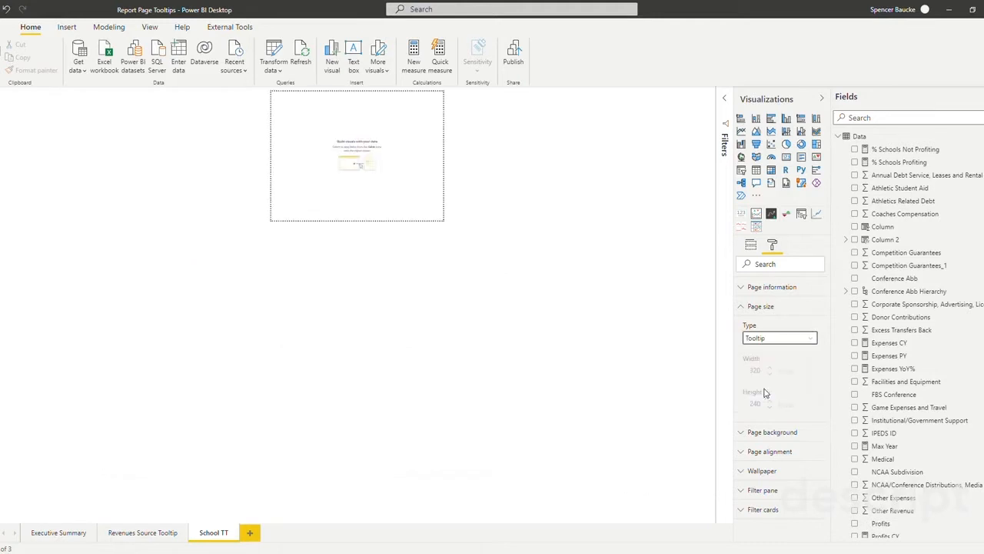
Step: Scale the view to Fit to page, then return to the Executive Summary page
left_click(149, 26)
left_click(259, 60)
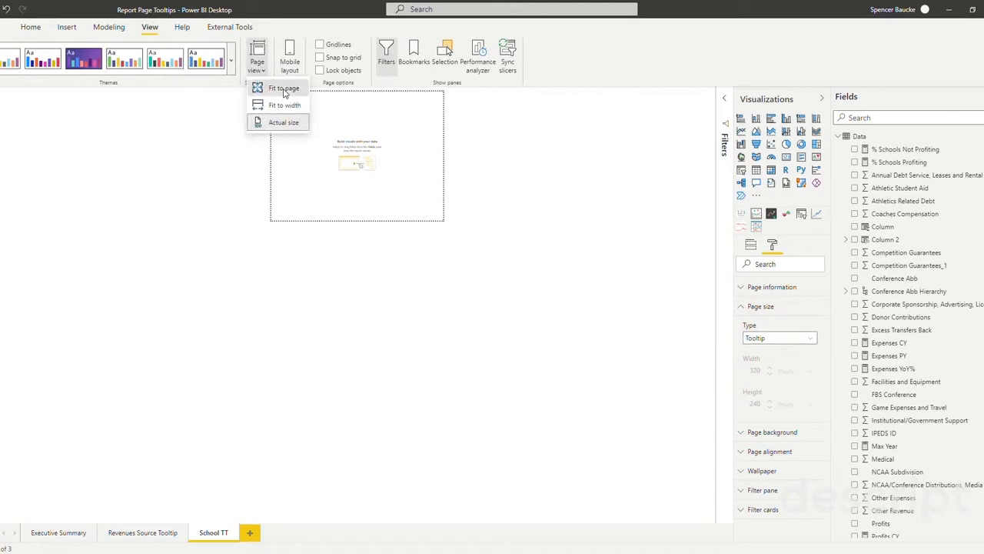
left_click(284, 89)
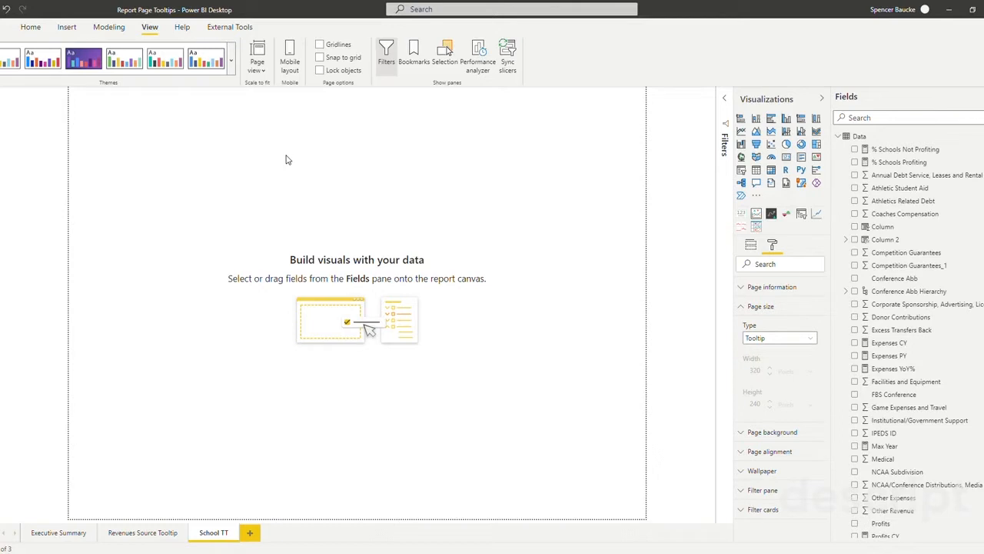
left_click(58, 533)
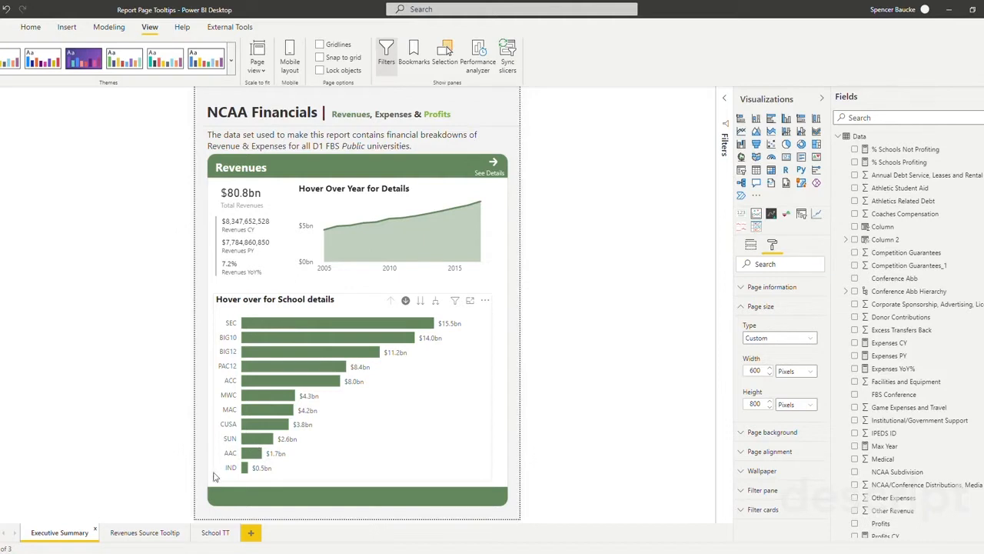
Step: Add a stacked bar chart on School TT with School Abb on the axis and Total Revenues as values
left_click(216, 532)
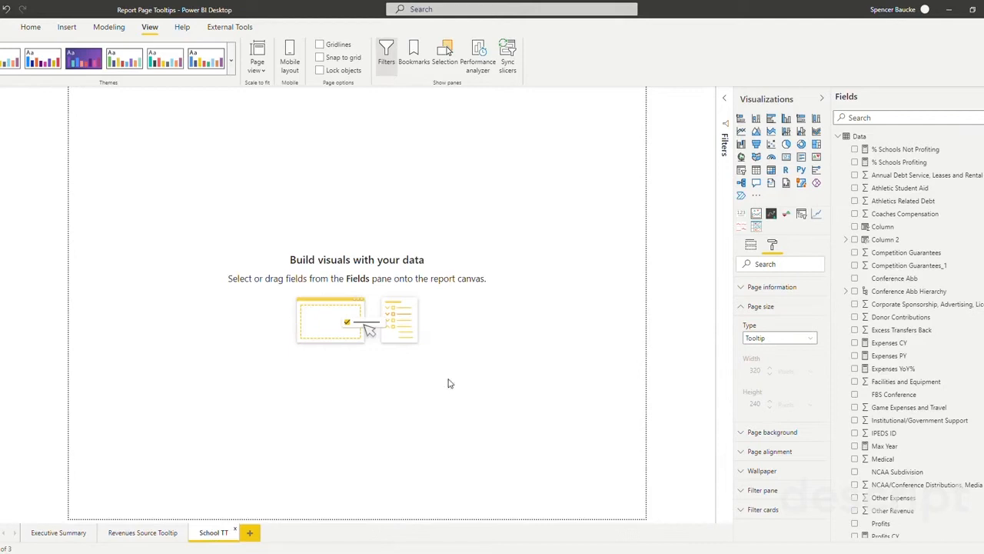
left_click(741, 119)
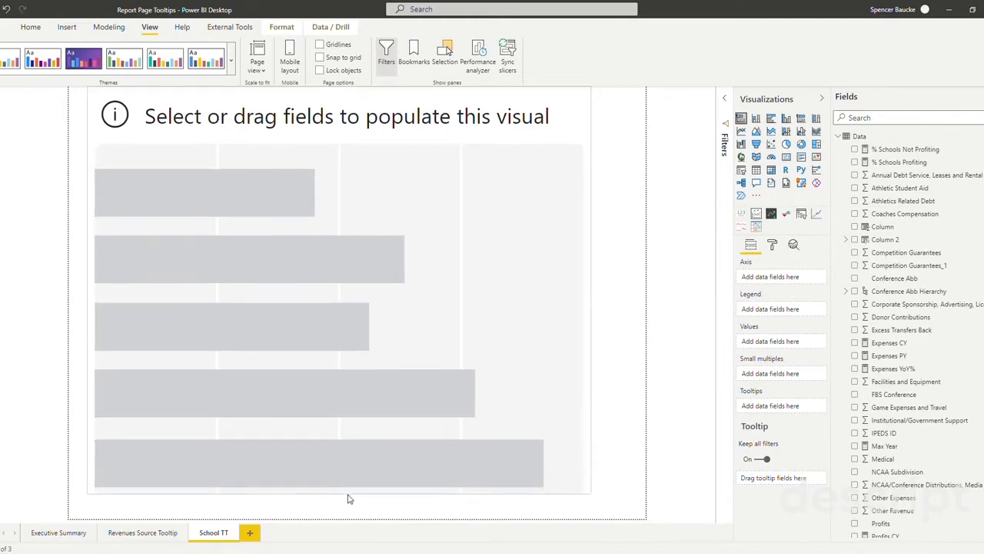
left_click_drag(341, 483, 341, 508)
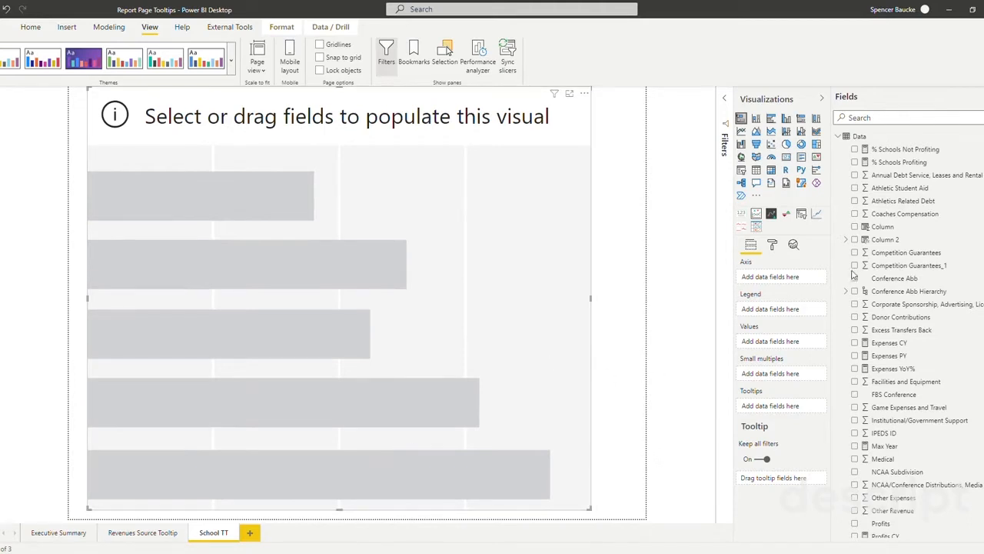
left_click(869, 118)
scroll(918, 284, "down", 5)
scroll(919, 284, "down", 3)
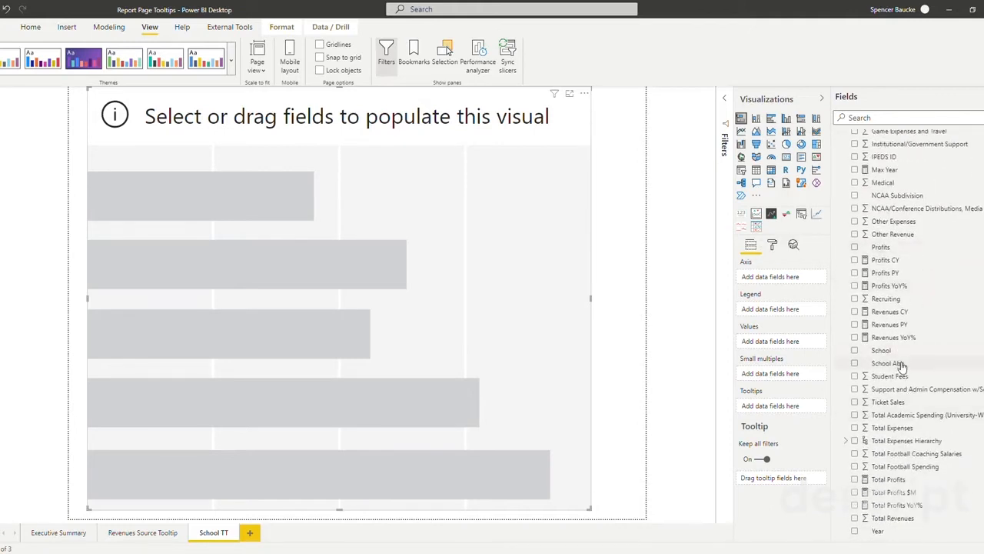
left_click_drag(892, 363, 766, 277)
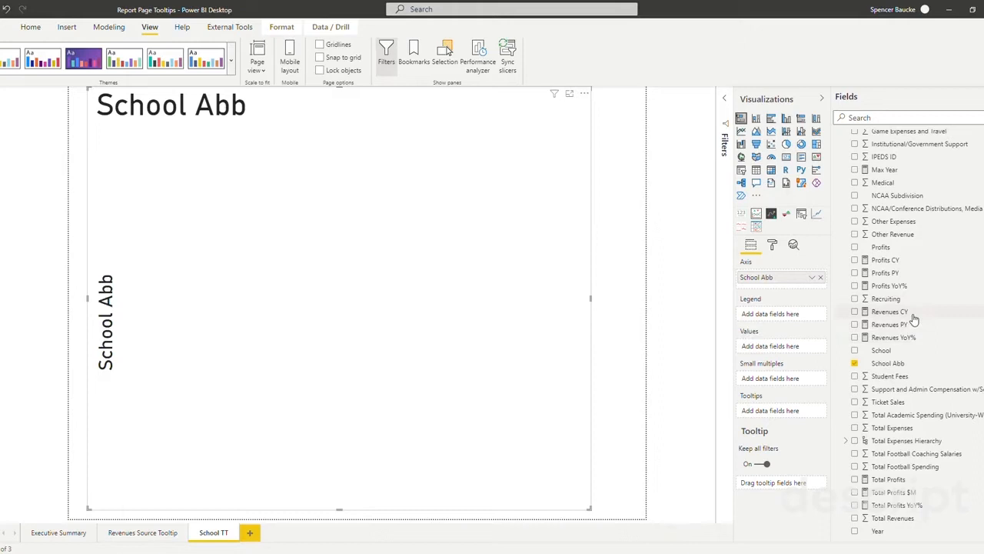
left_click_drag(892, 517, 777, 348)
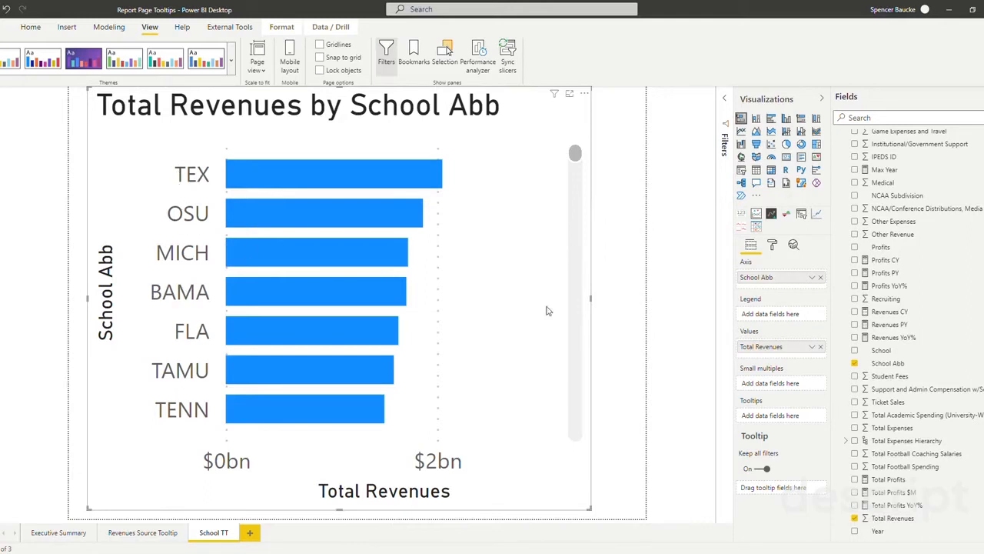
Step: Review the chart's data colours and keep the bars blue
left_click(772, 244)
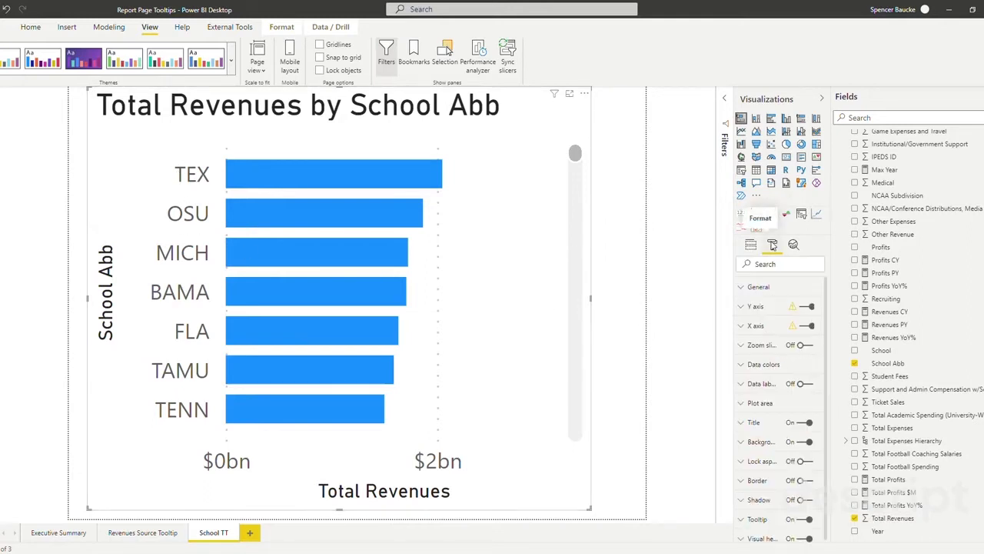
left_click(764, 364)
left_click(766, 397)
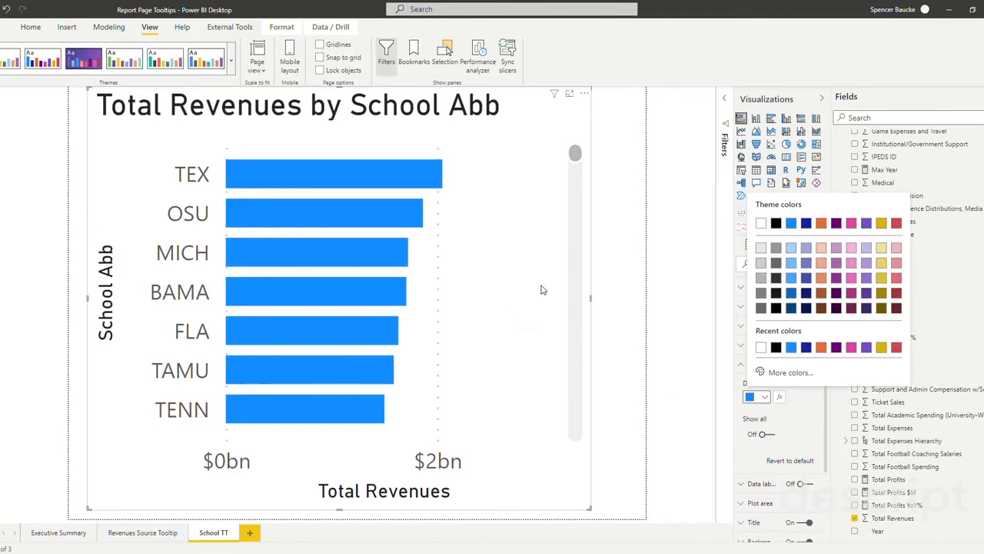
left_click(616, 274)
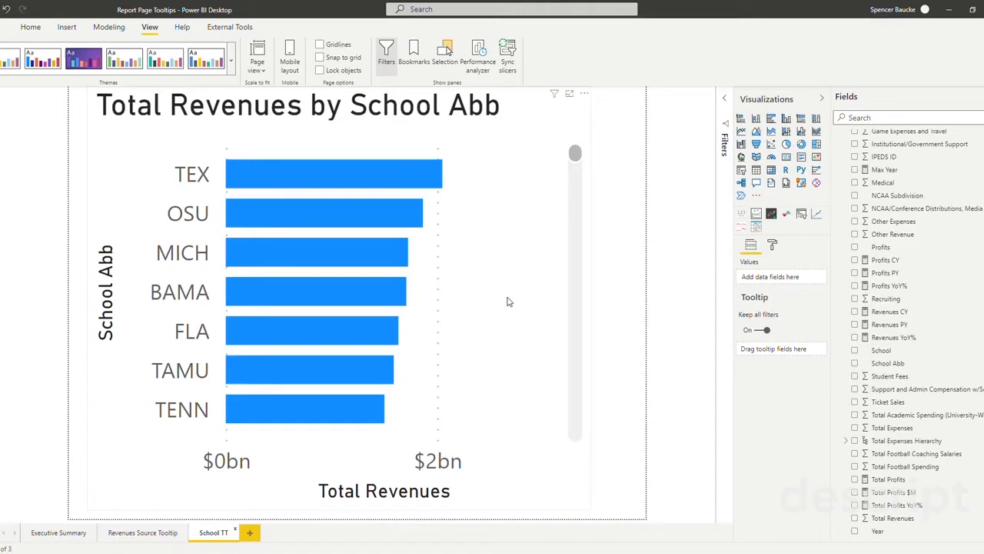
Step: Turn on tooltips for the conference revenue bar chart on Executive Summary
left_click(59, 532)
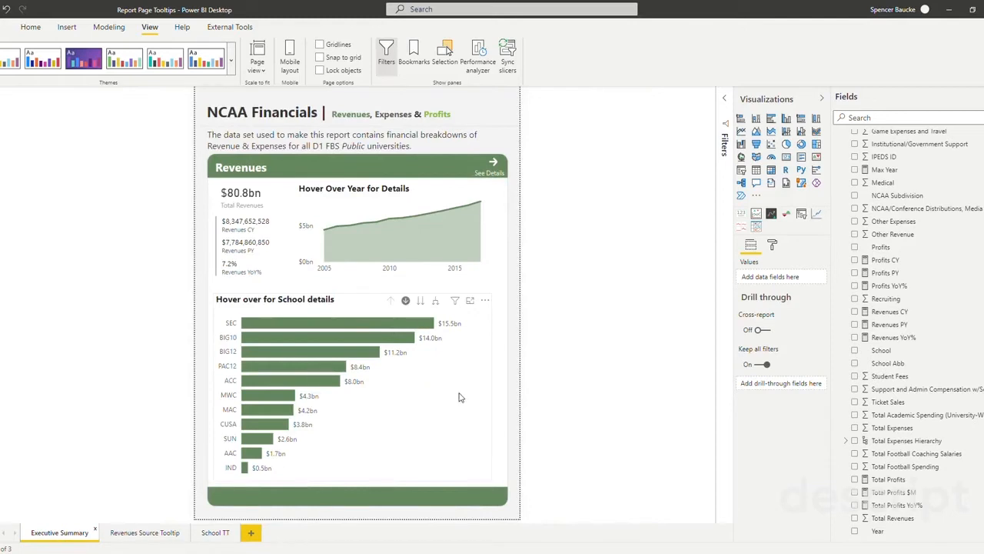
left_click(460, 397)
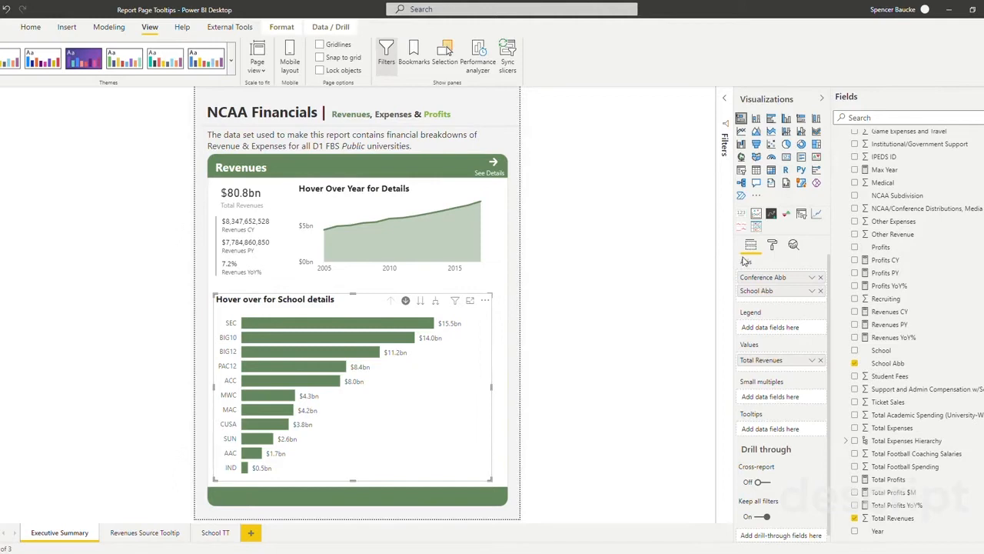
left_click(773, 246)
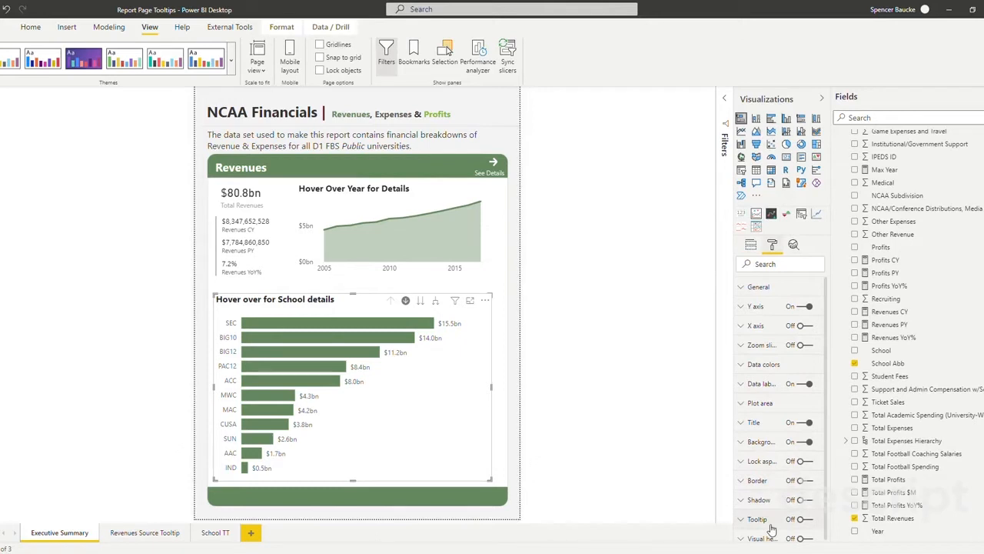
left_click(809, 524)
left_click(754, 521)
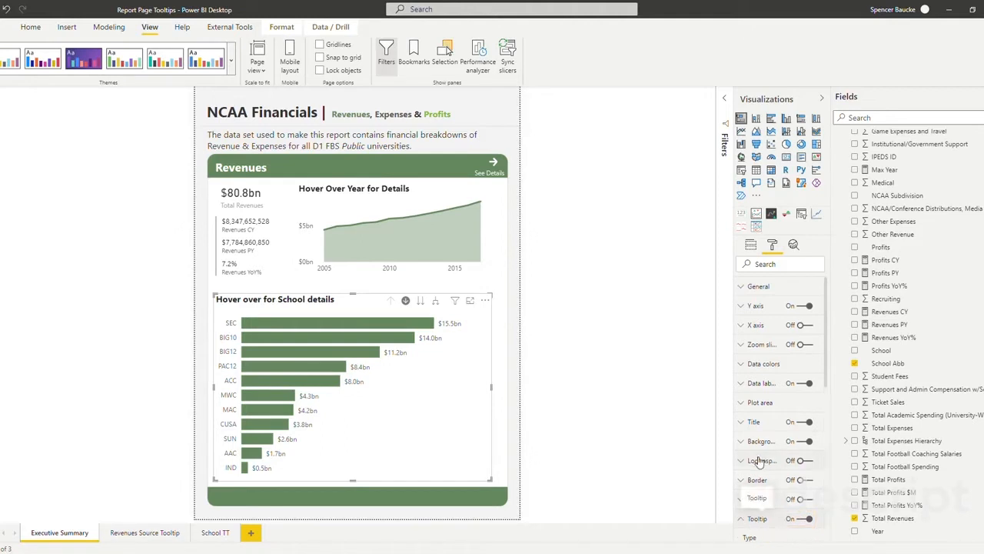
scroll(757, 493, "down", 3)
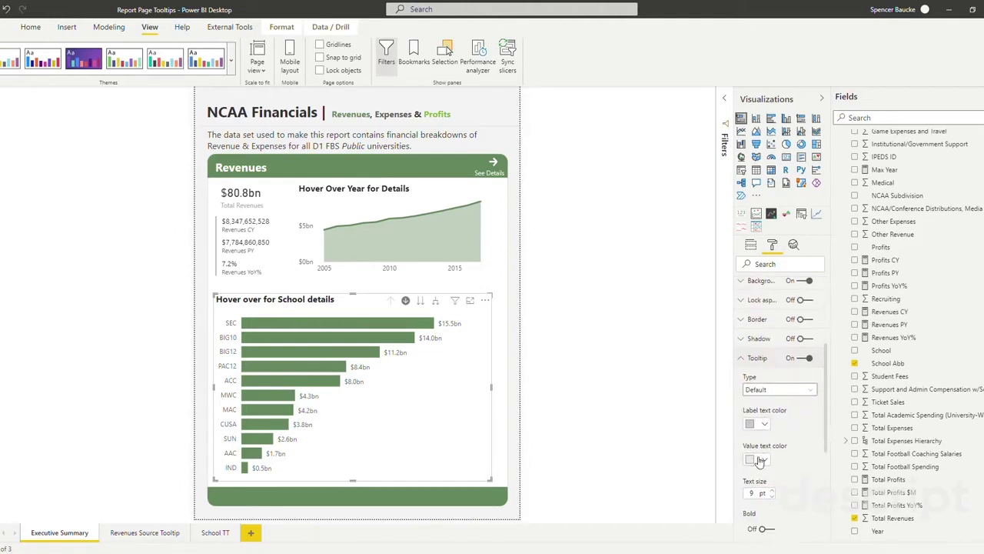
Step: Set the tooltip type to Report page using the School TT page, then deselect the chart
left_click(757, 391)
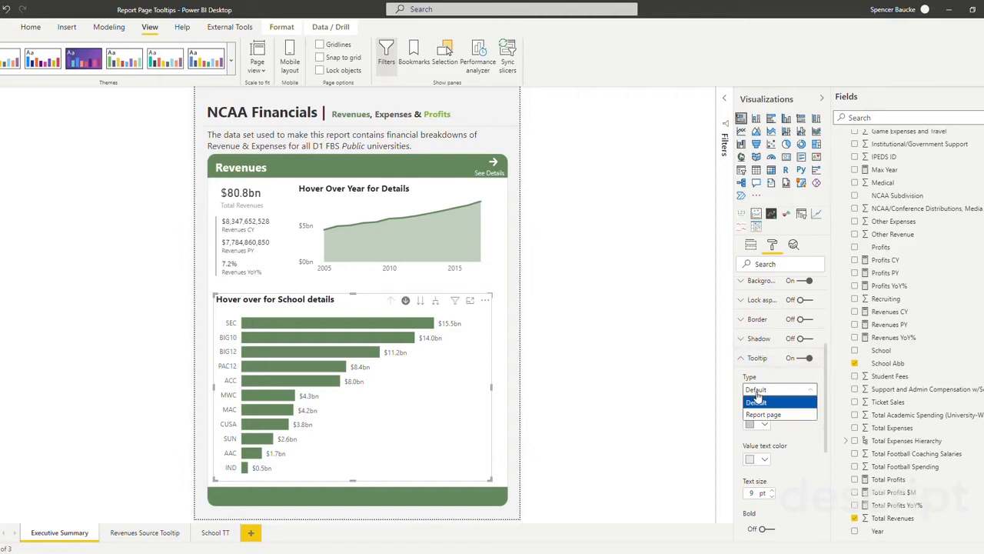
left_click(769, 414)
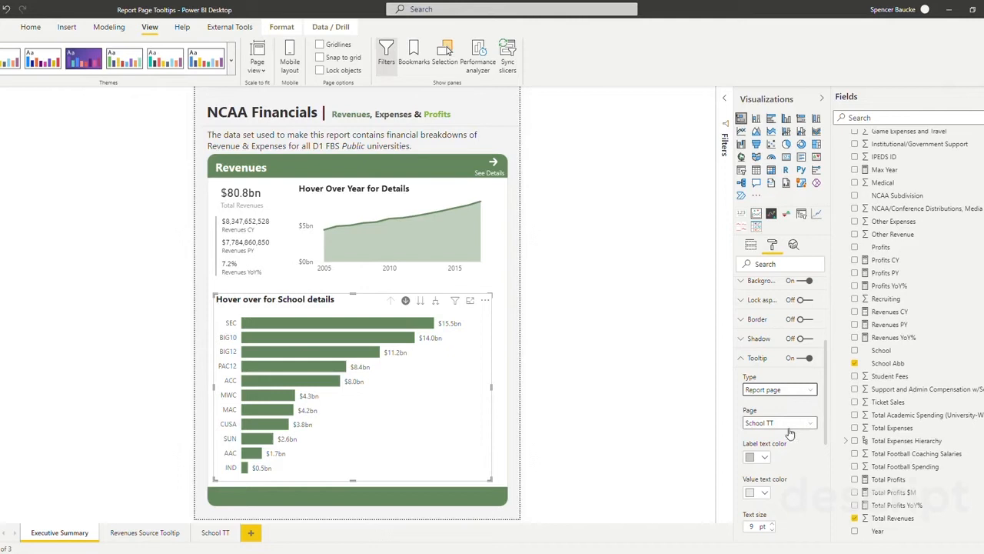
left_click(787, 424)
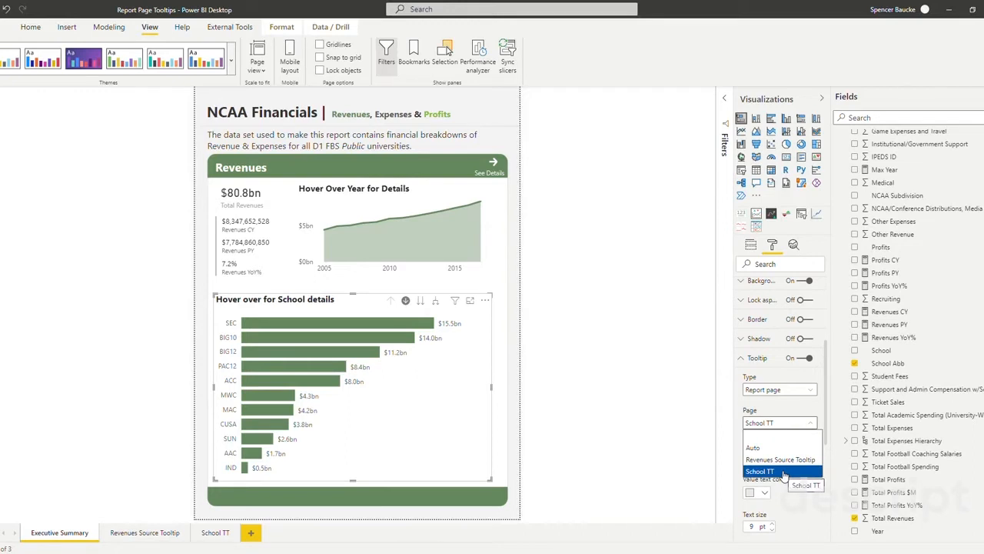
left_click(783, 471)
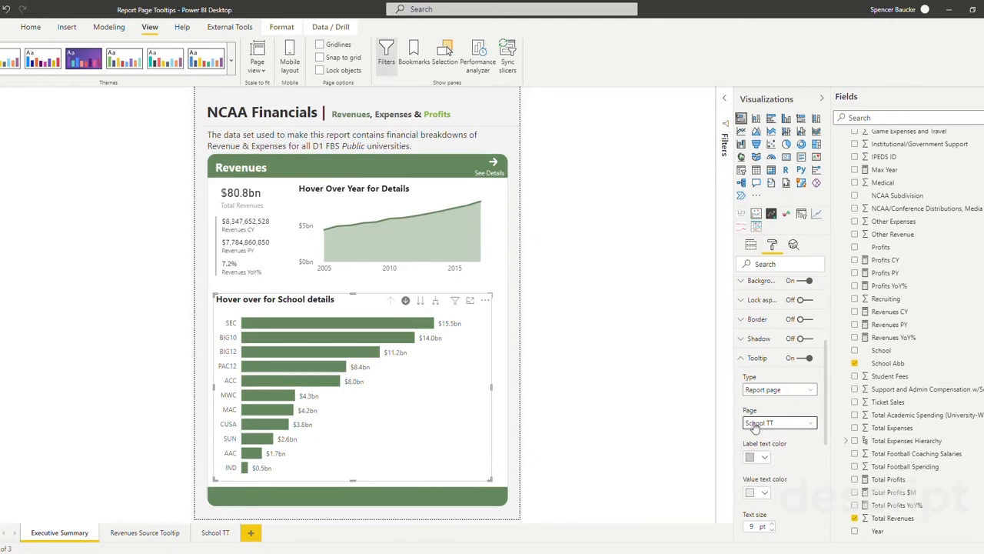
scroll(755, 366, "up", 3)
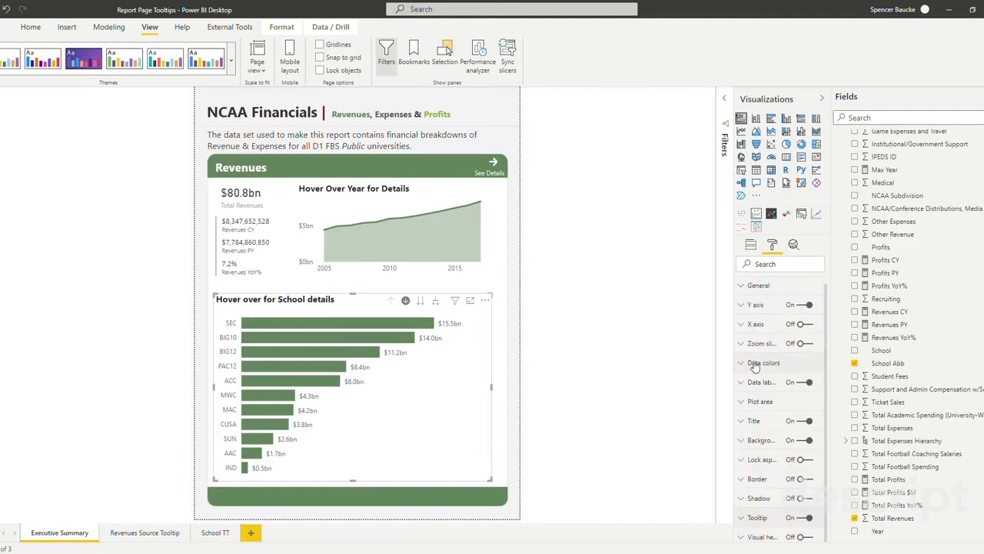
left_click(540, 360)
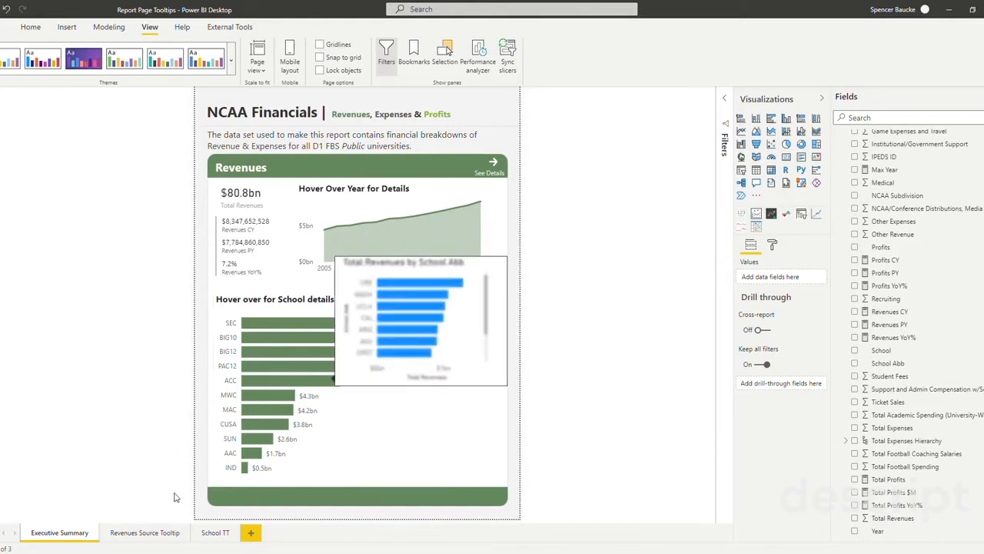
Step: Make the School TT page size Custom and select its height value 240 for editing
left_click(216, 533)
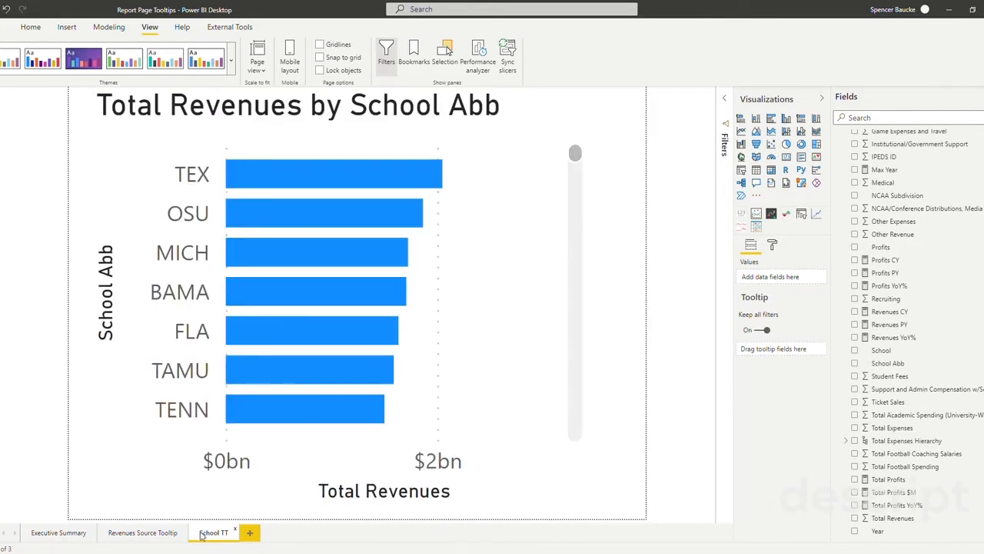
left_click(772, 244)
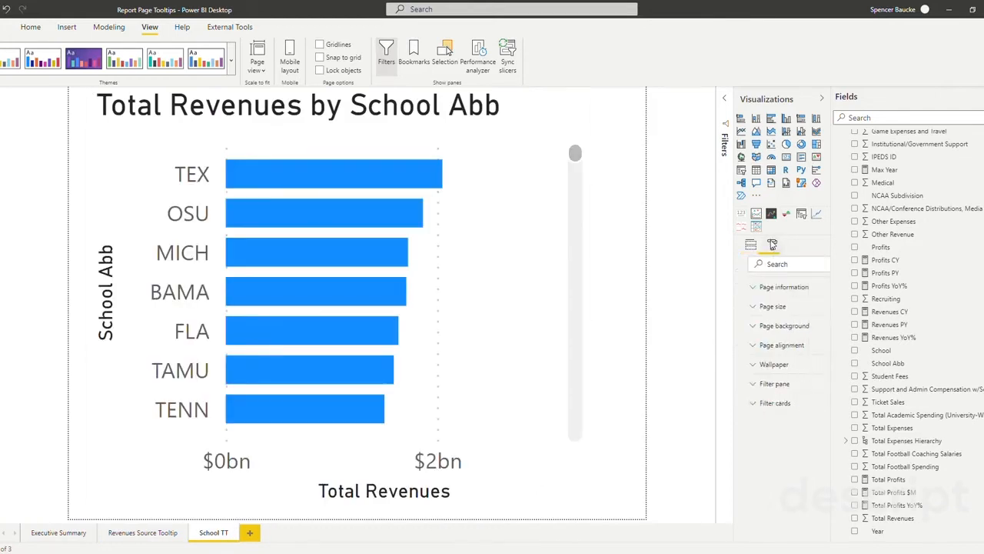
left_click(761, 307)
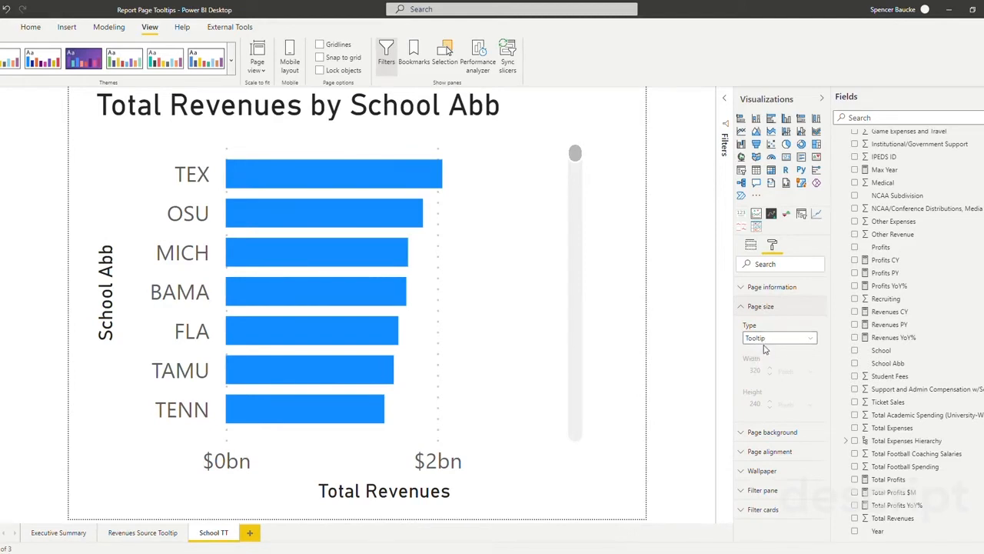
left_click(778, 339)
left_click(761, 396)
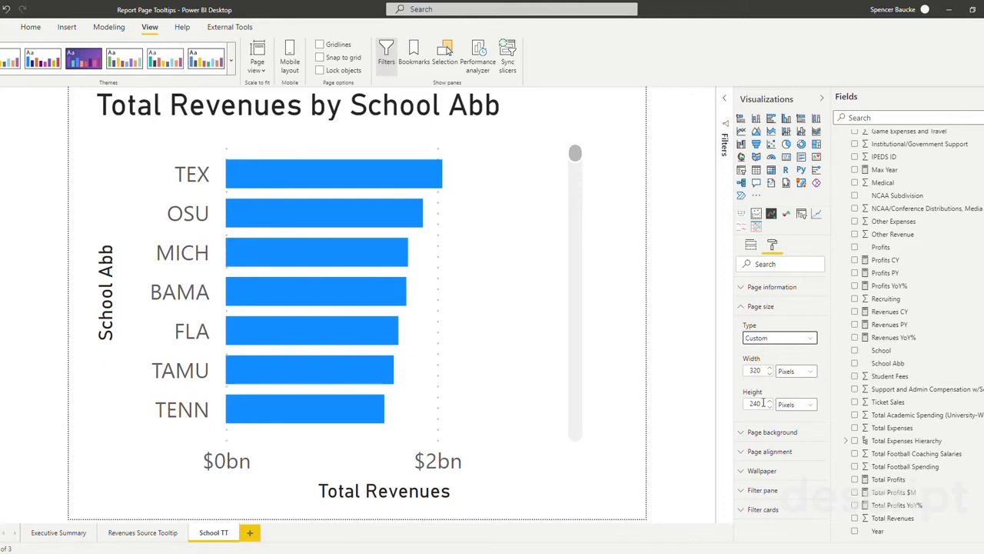
left_click_drag(764, 403, 734, 396)
type("400")
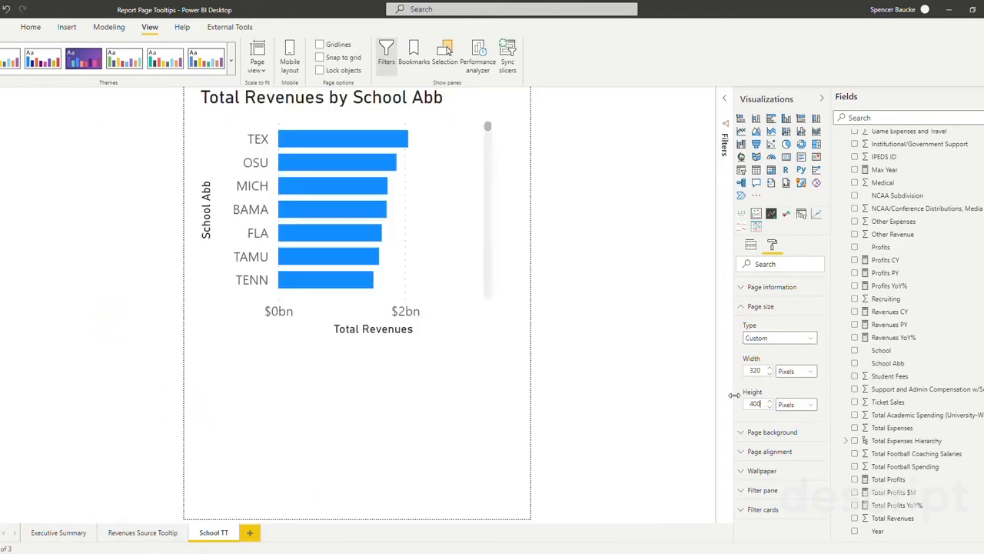
Step: Enlarge the Total Revenues by School Abb chart to show more schools
left_click(384, 332)
mouse_move(496, 304)
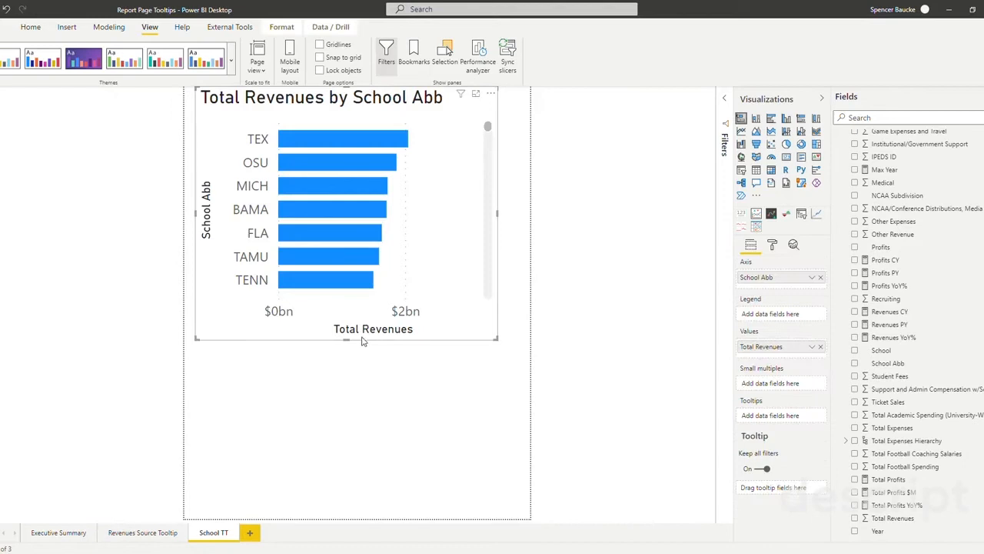
left_click(348, 344)
left_click(348, 338)
left_click_drag(348, 339, 381, 521)
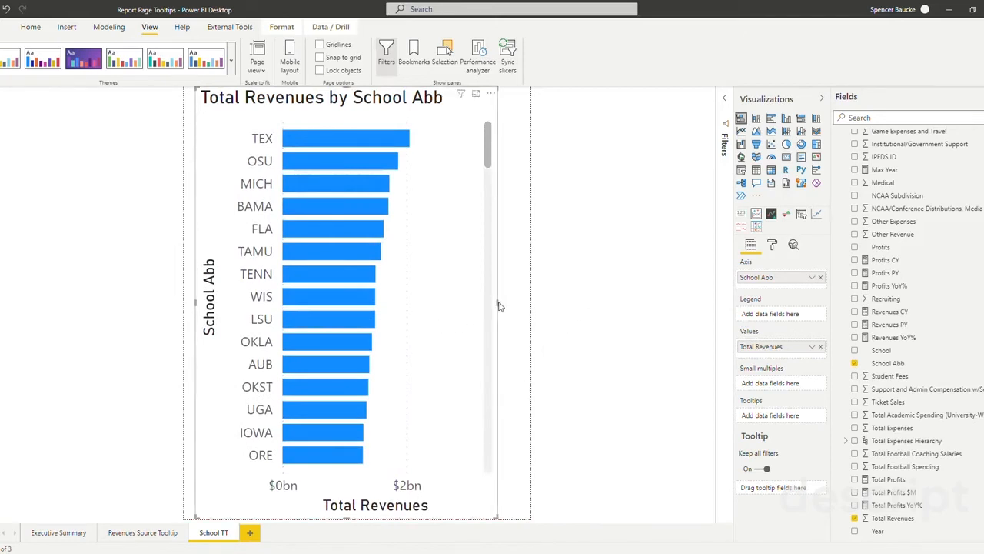
left_click_drag(497, 301, 529, 301)
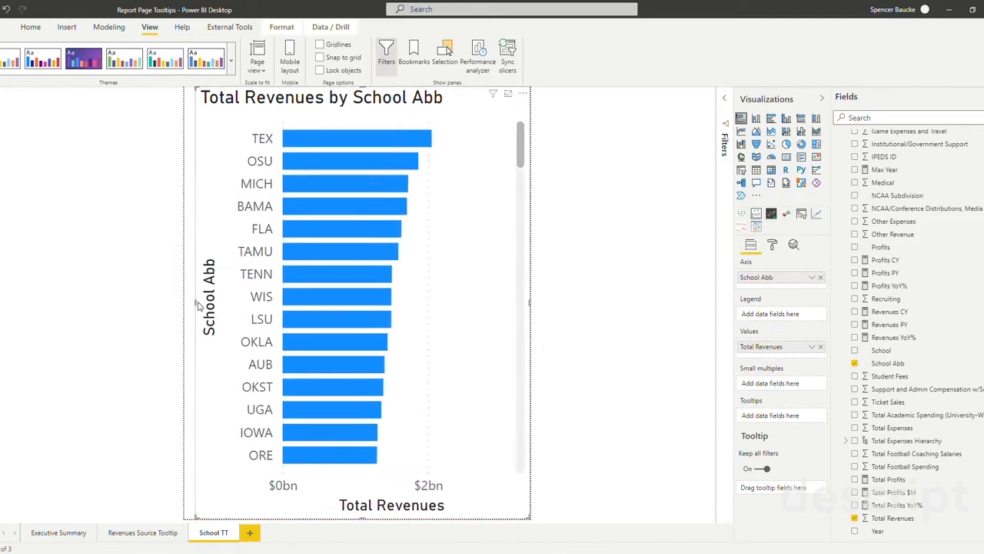
left_click_drag(196, 306, 184, 308)
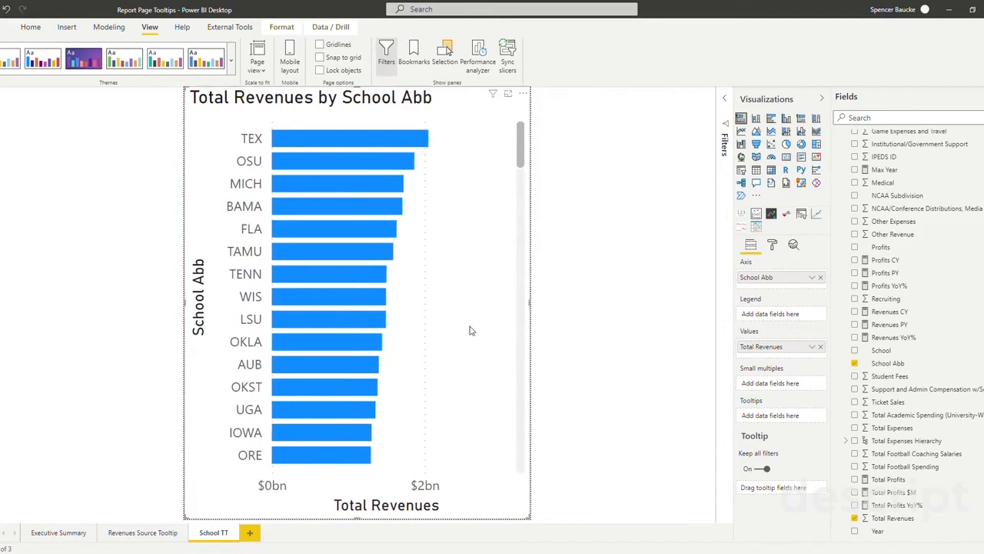
Step: Turn on data labels beside each bar, then deselect the chart
left_click(773, 246)
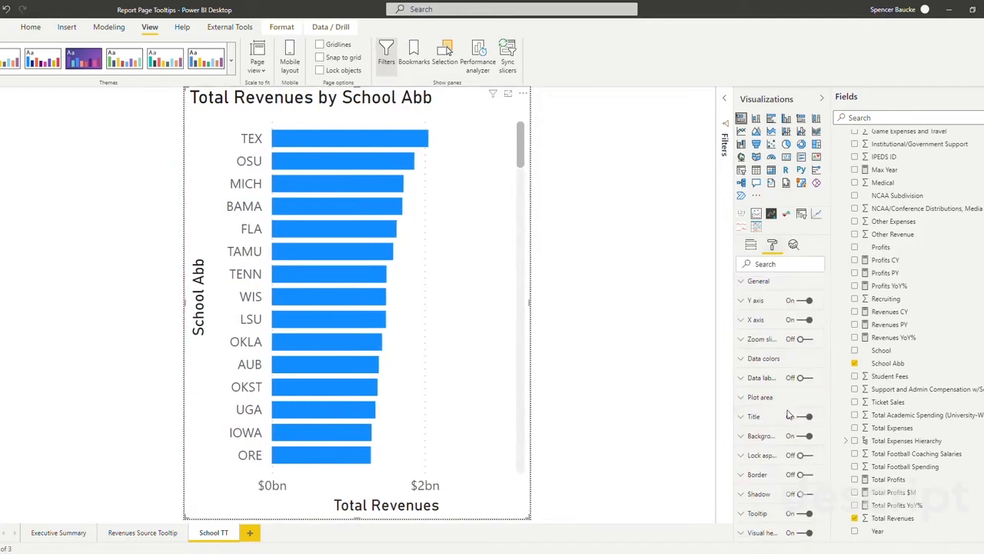
left_click(802, 383)
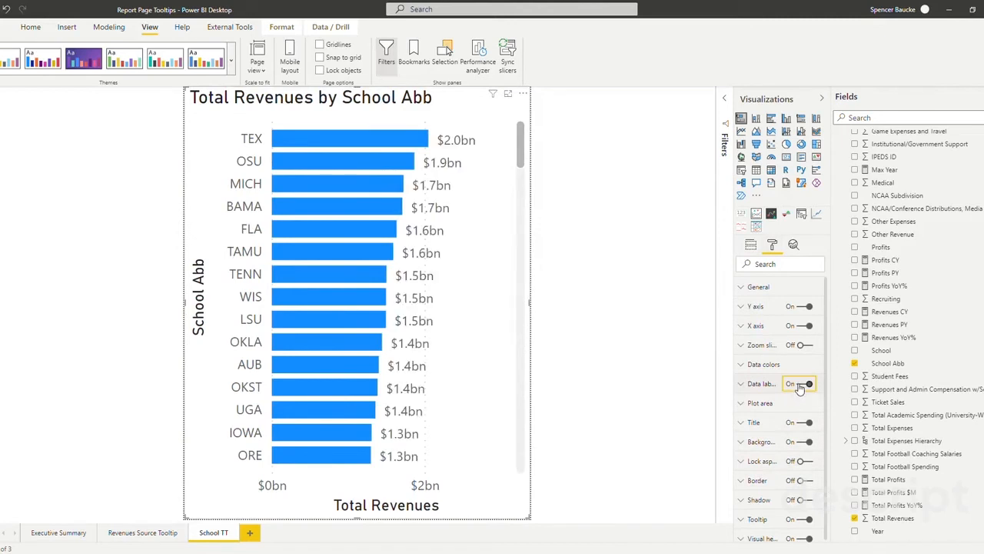
left_click(598, 323)
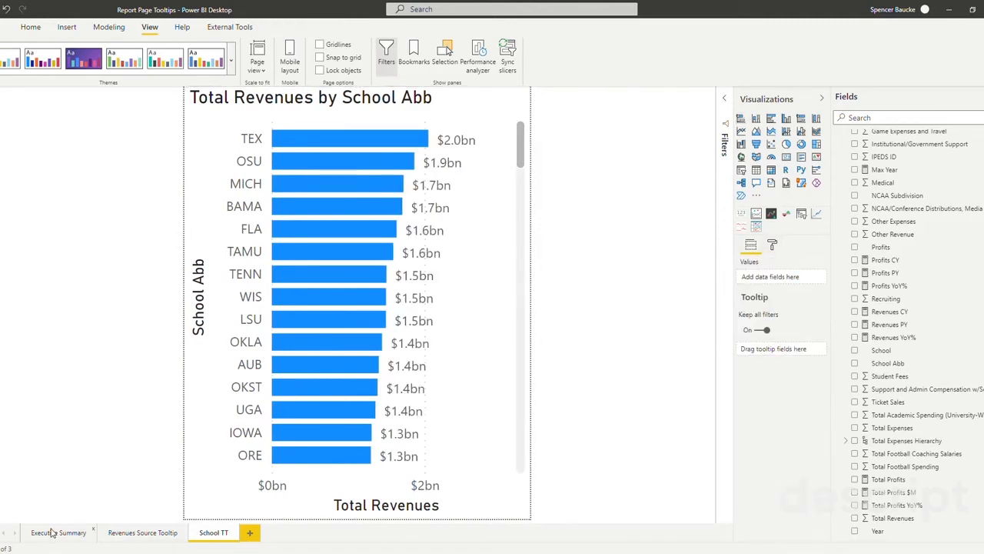
Step: Go to the Executive Summary page
left_click(53, 532)
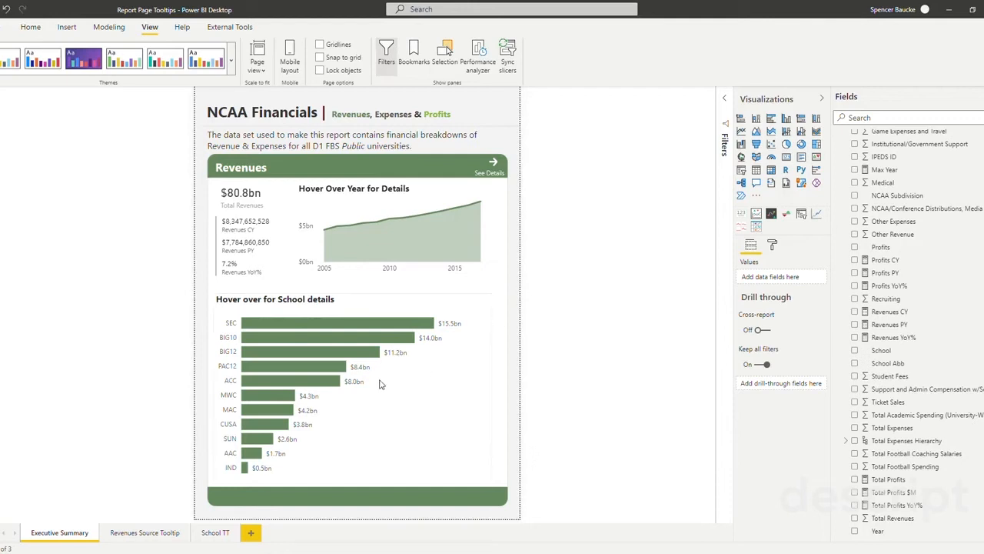
left_click(137, 534)
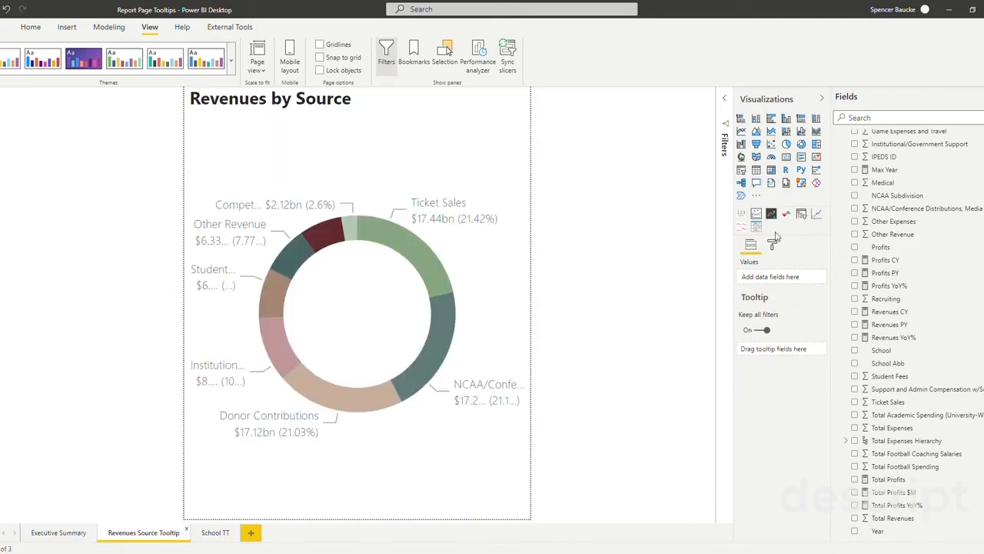
left_click(773, 246)
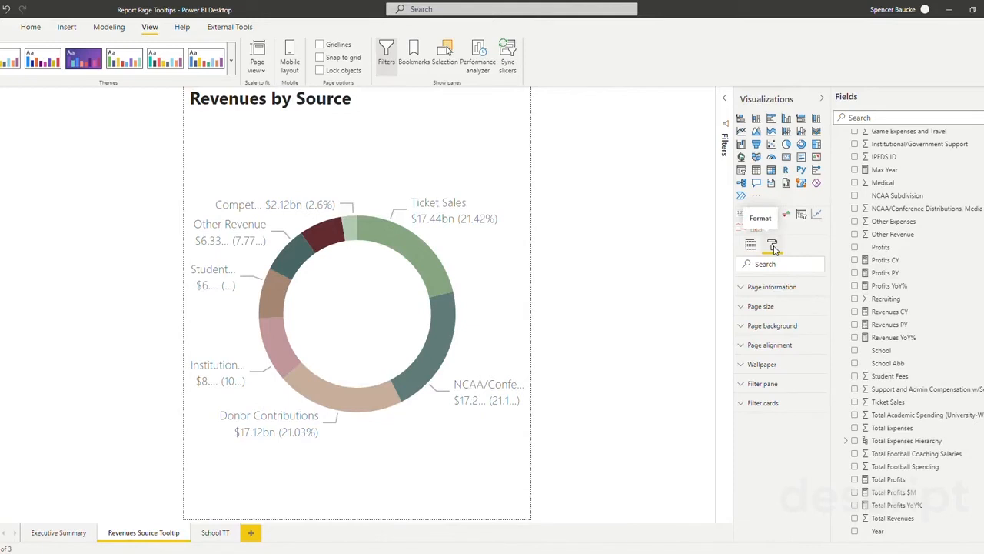
left_click(772, 287)
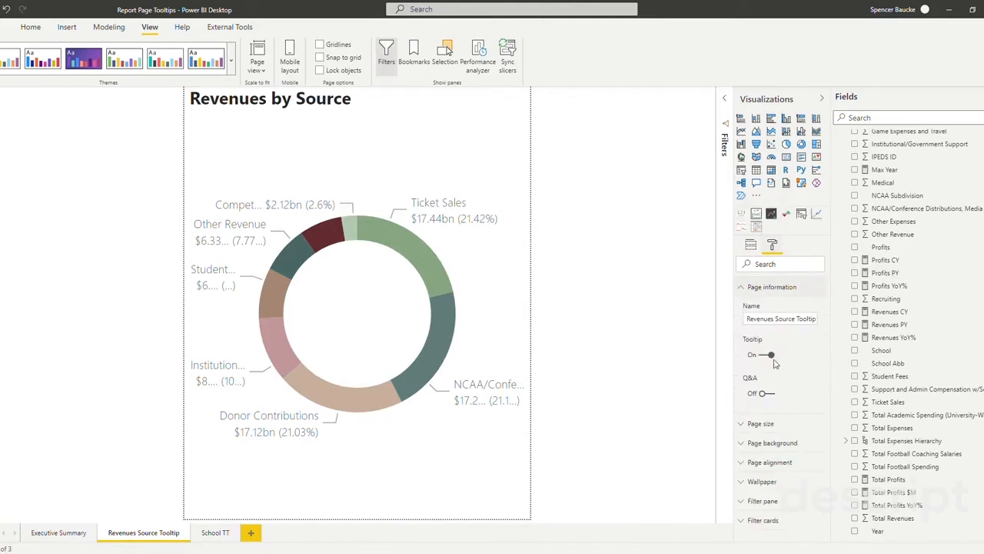
left_click(772, 286)
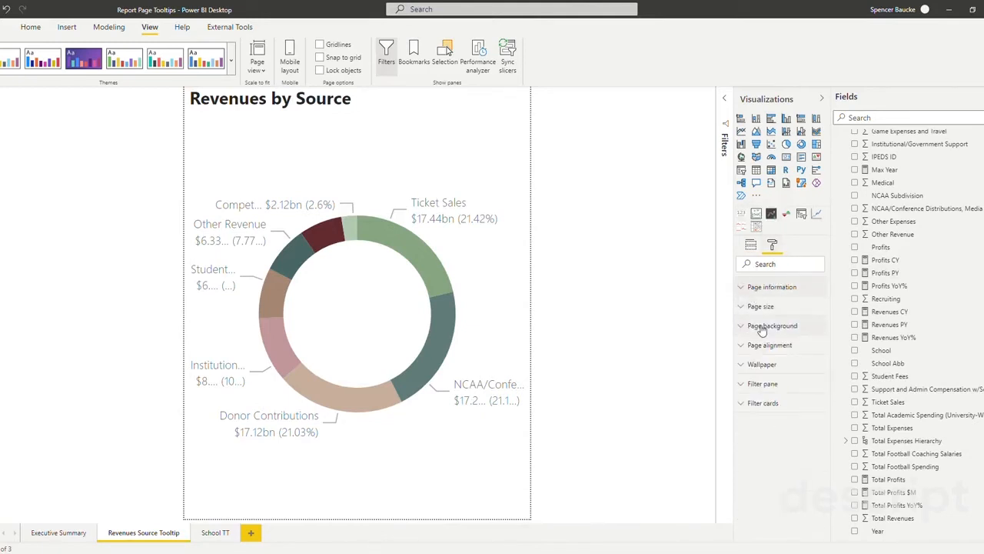
left_click(760, 306)
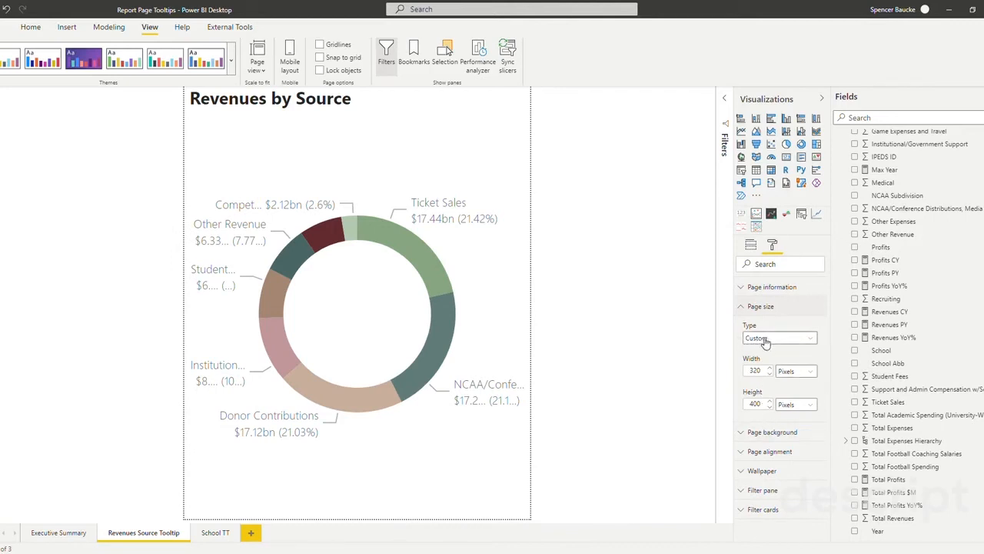
left_click(751, 310)
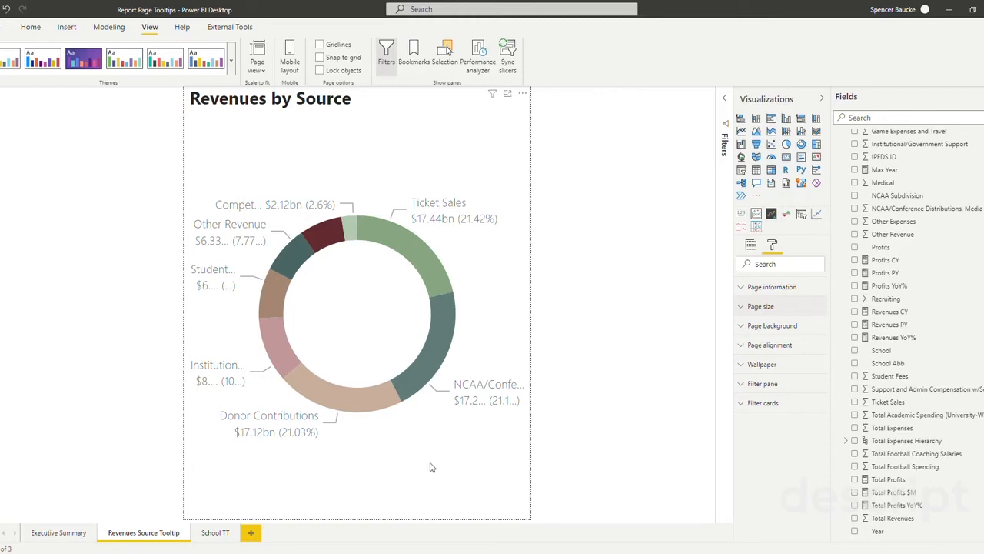
mouse_move(58, 532)
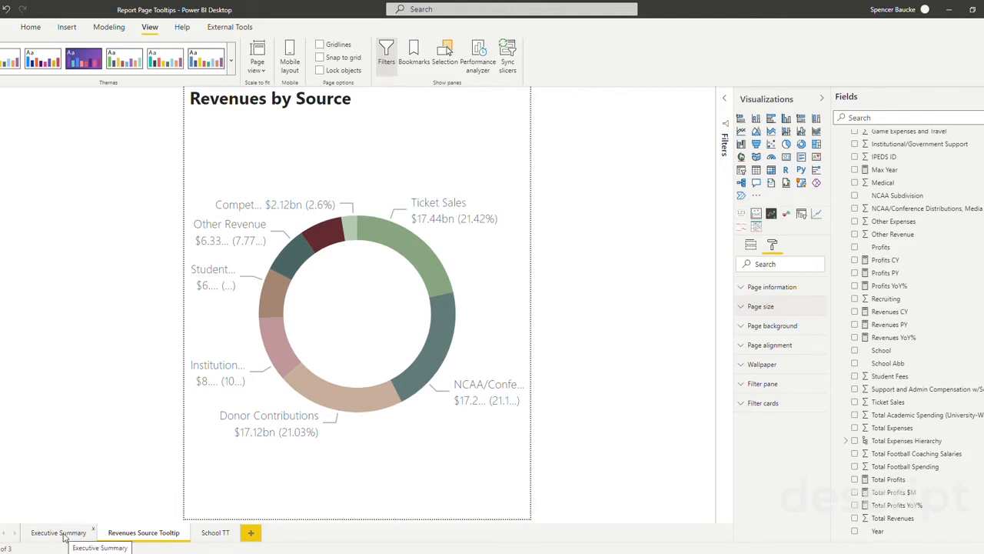
Step: Turn on tooltips for the revenue-by-year area chart on Executive Summary
left_click(59, 532)
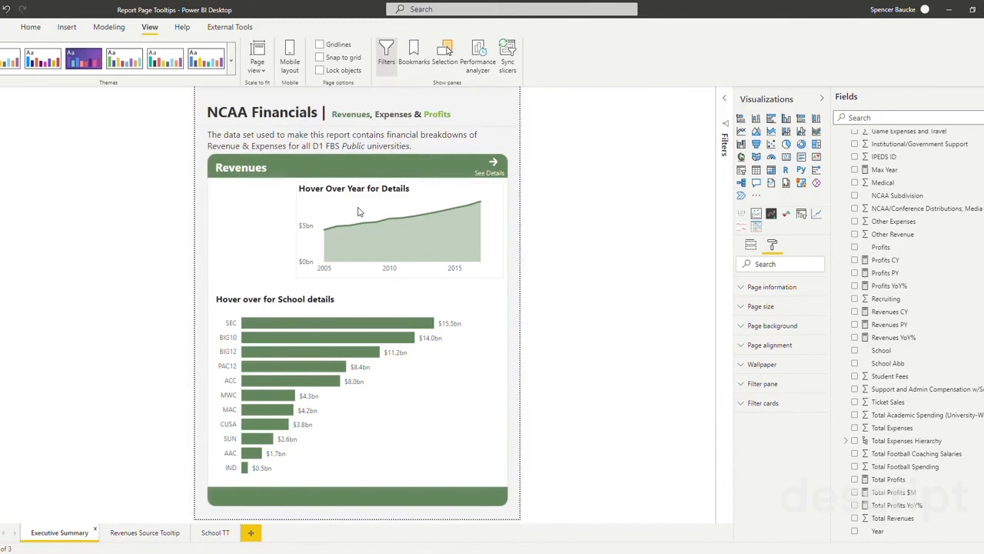
left_click(359, 211)
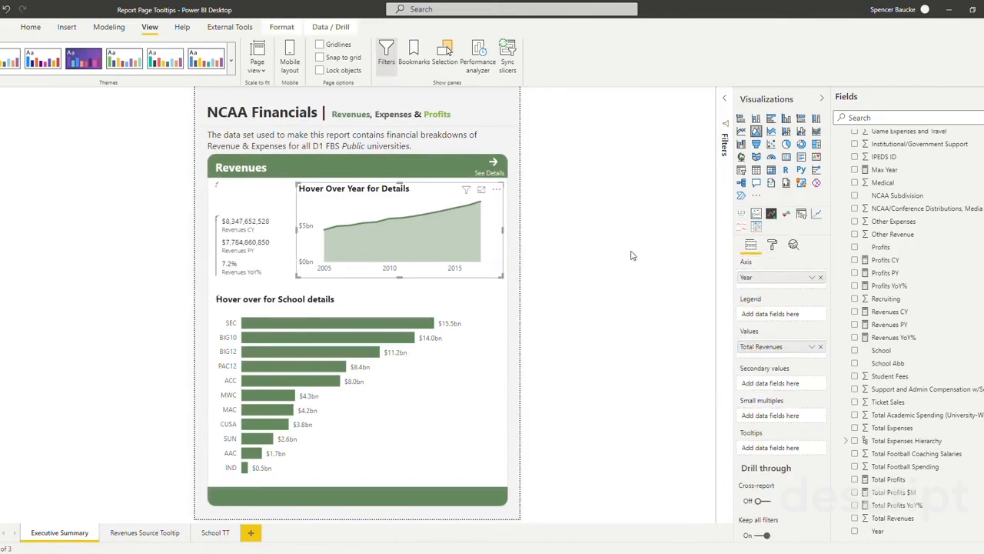
left_click(773, 245)
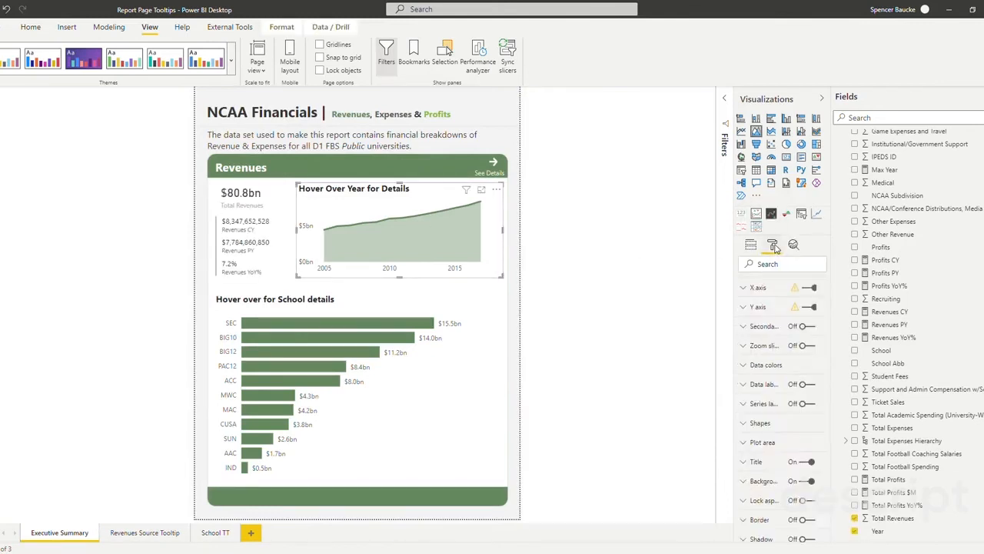
scroll(742, 418, "down", 3)
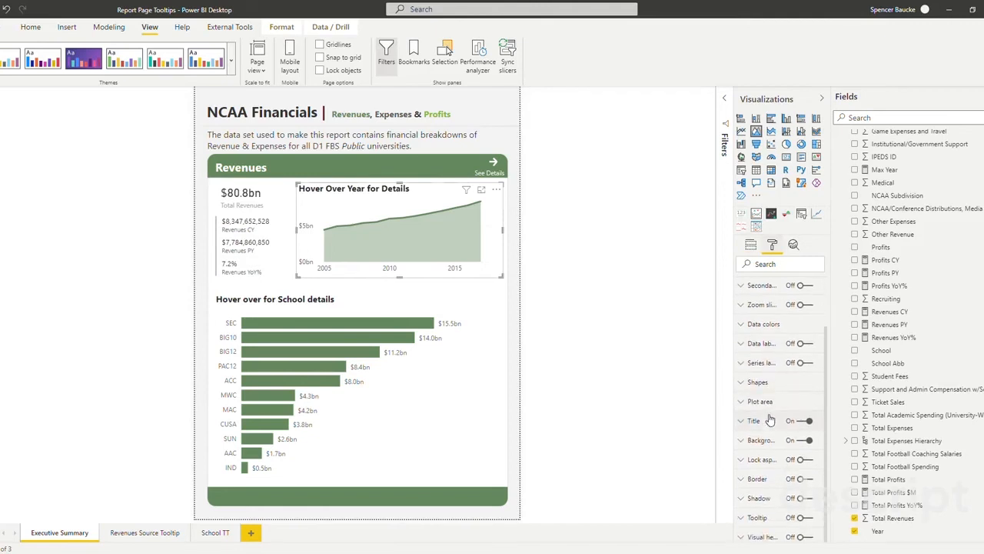
left_click(803, 517)
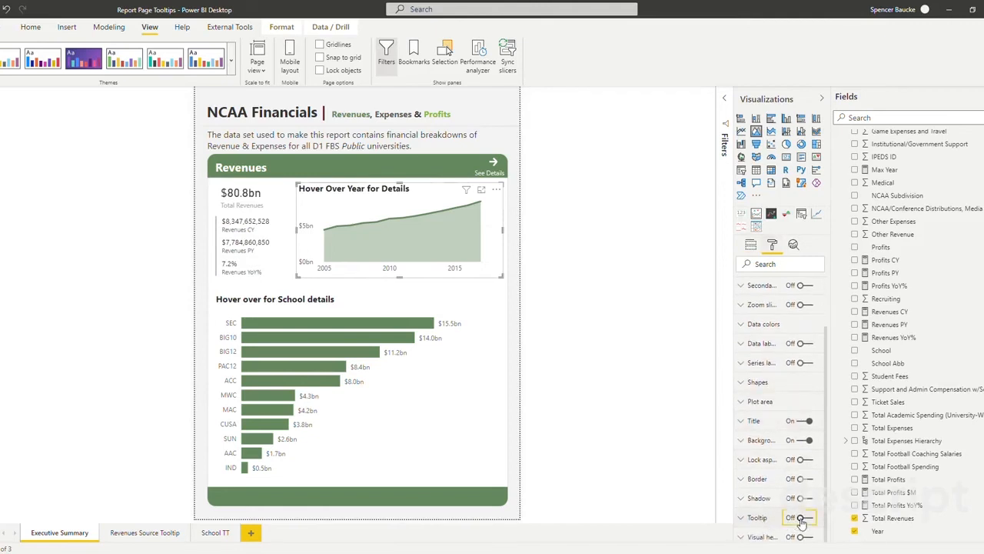
left_click(754, 517)
scroll(757, 462, "down", 2)
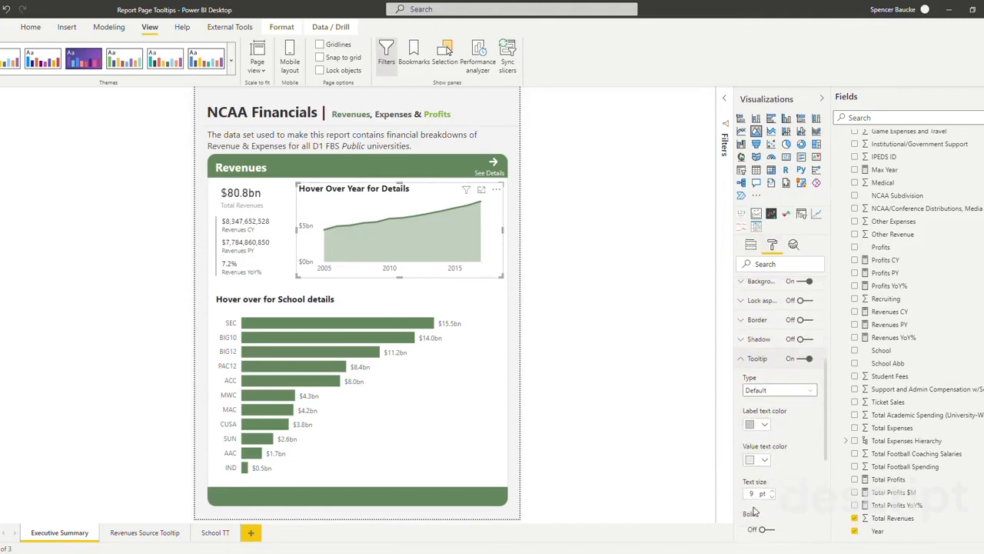
Step: Set the tooltip type to Report page using the Revenues Source Tooltip page
left_click(769, 388)
left_click(768, 419)
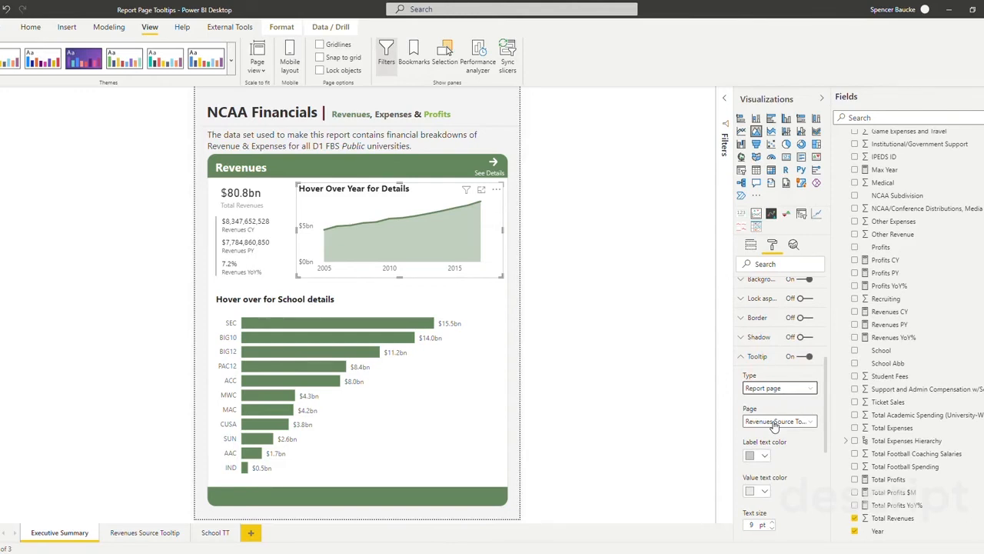
left_click(774, 425)
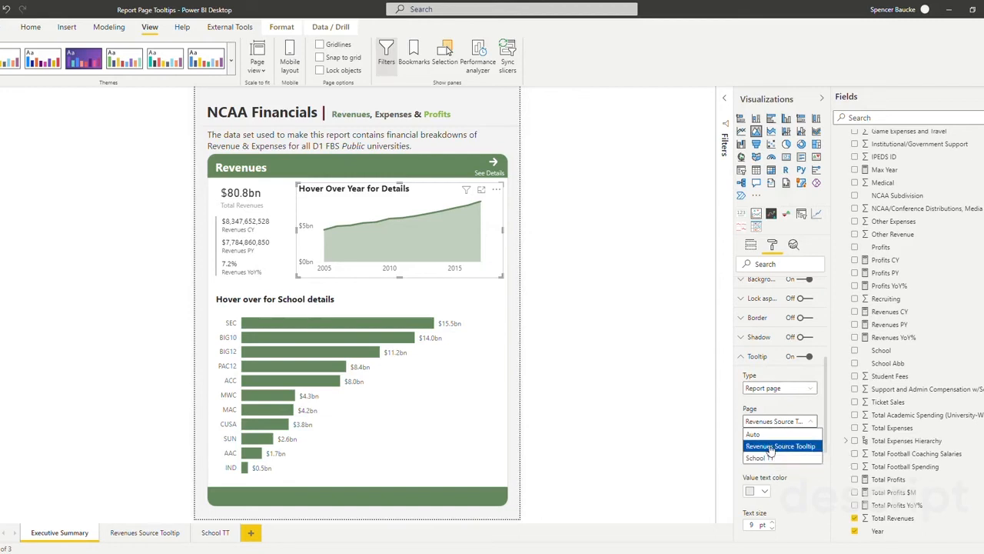
left_click(770, 448)
left_click(752, 357)
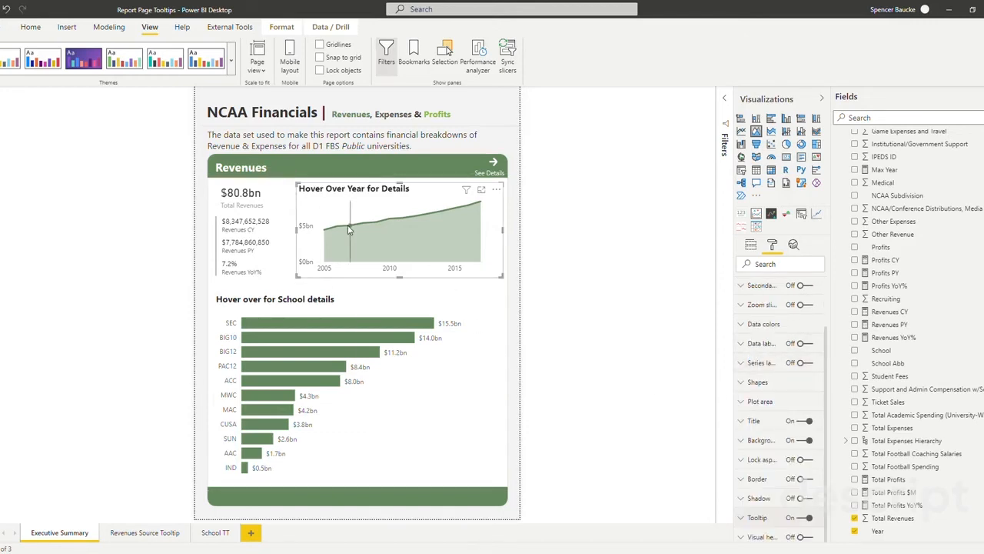
mouse_move(480, 240)
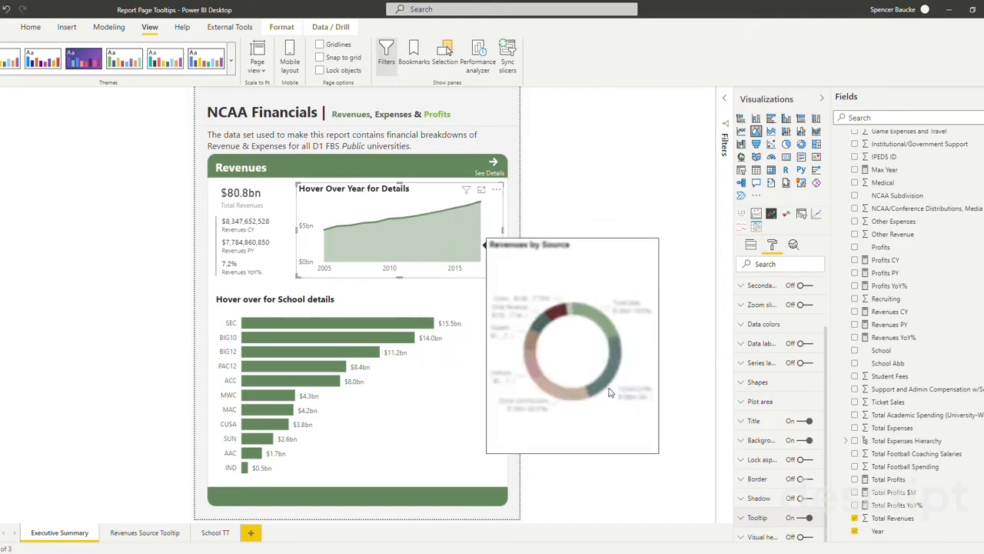
left_click(658, 342)
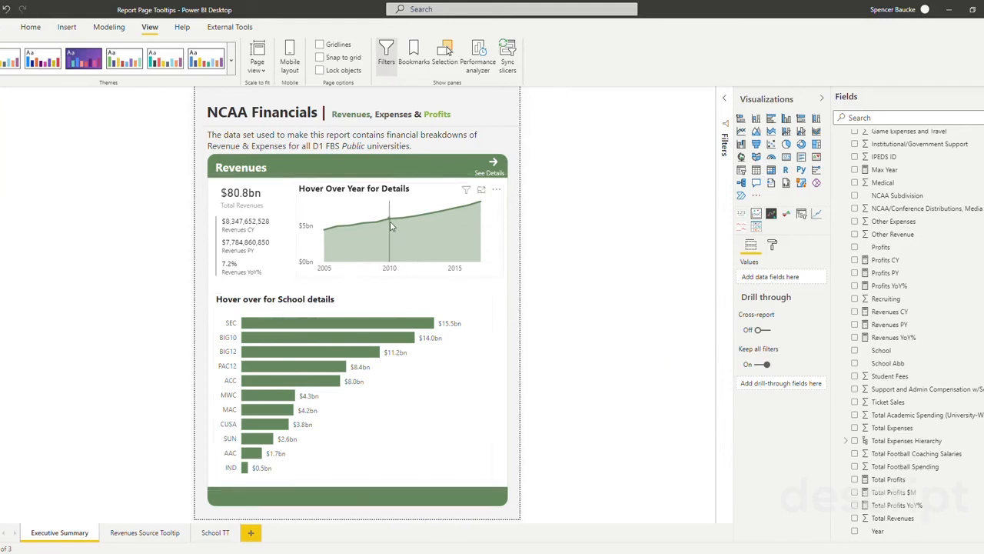
mouse_move(390, 220)
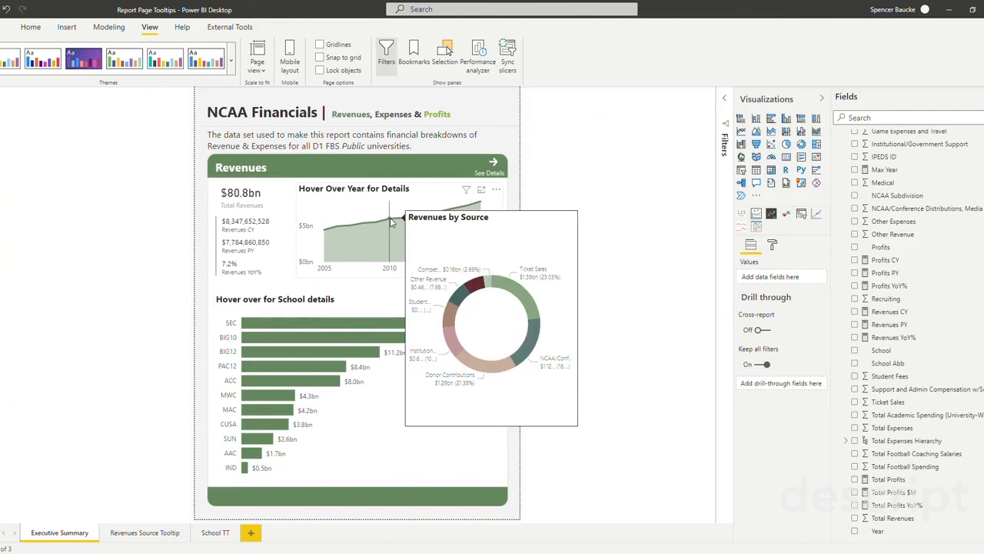
left_click(391, 222)
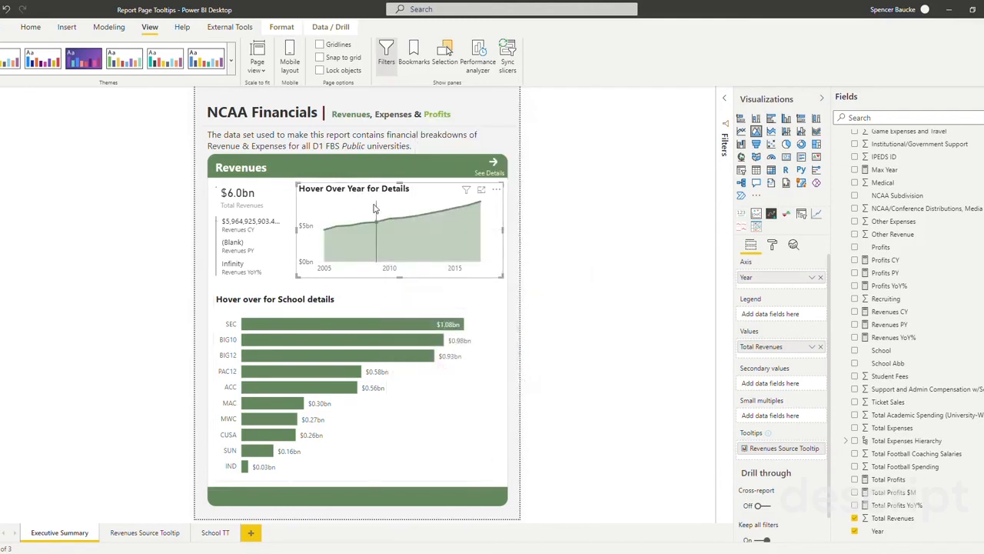
Step: Drill into the BIG10 conference bar to show its individual schools
left_click(273, 335)
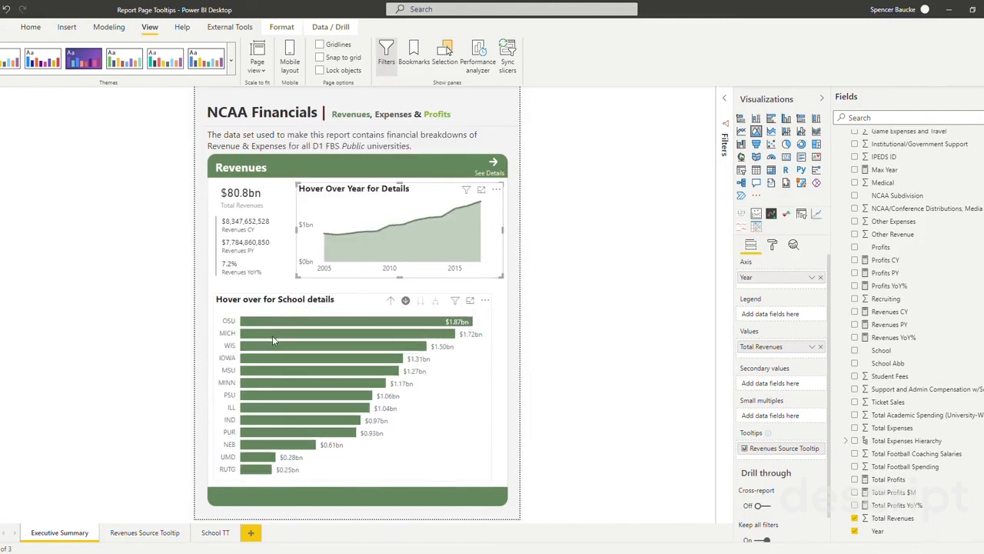